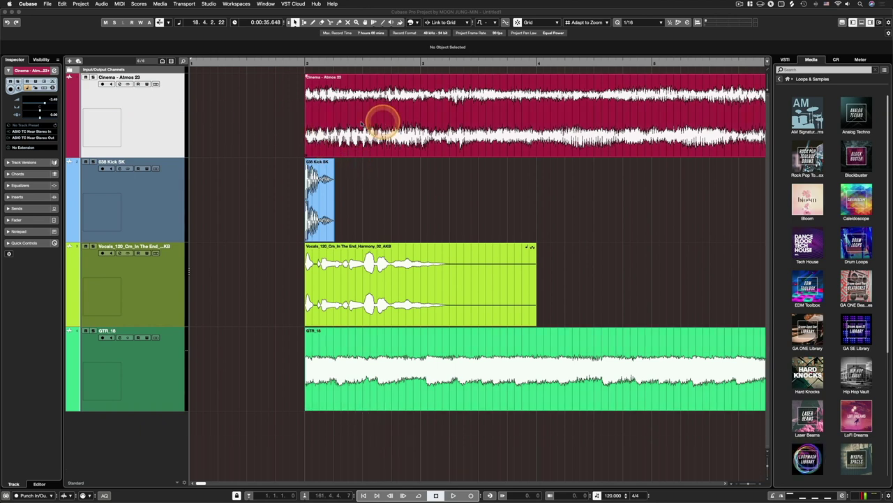
Start a Multi-Channel to Mono conversion of the Cinema - Atmos 23 track.
{"action": "left_click", "coordinate": [387, 121]}
{"action": "left_click", "coordinate": [635, 241]}
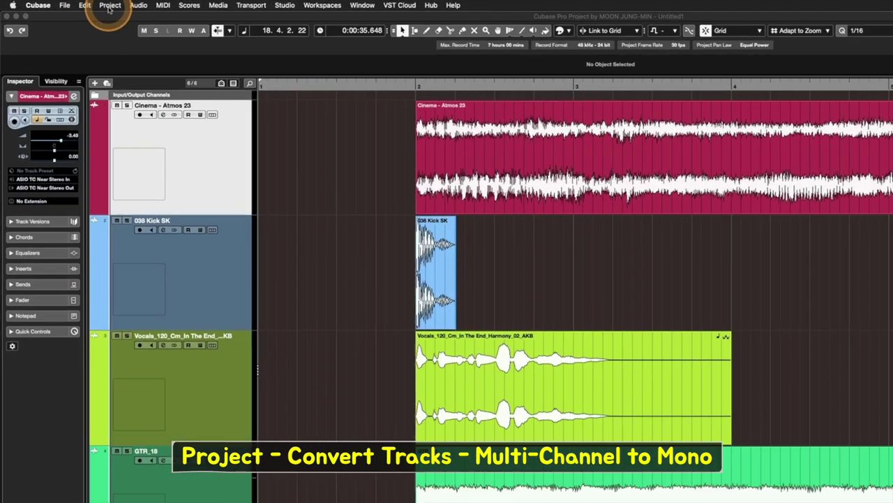
{"action": "left_click", "coordinate": [80, 4]}
{"action": "mouse_move", "coordinate": [171, 92]}
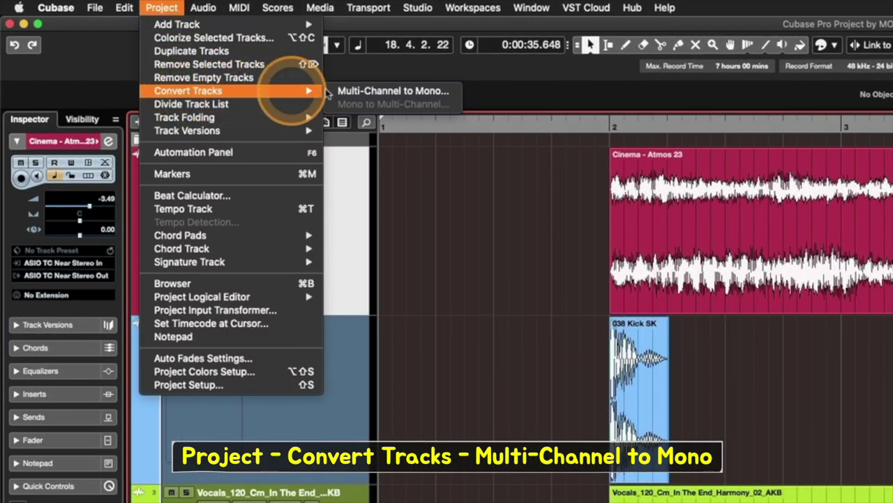
{"action": "left_click", "coordinate": [421, 95]}
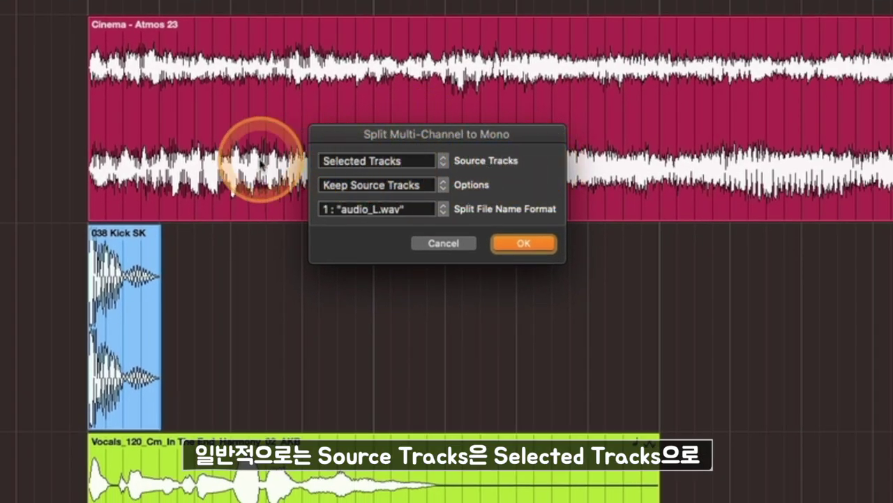
Split the stereo track to mono using Selected Tracks, Keep Source Tracks and the "audio_L.wav" split file name format.
{"action": "left_click", "coordinate": [354, 162]}
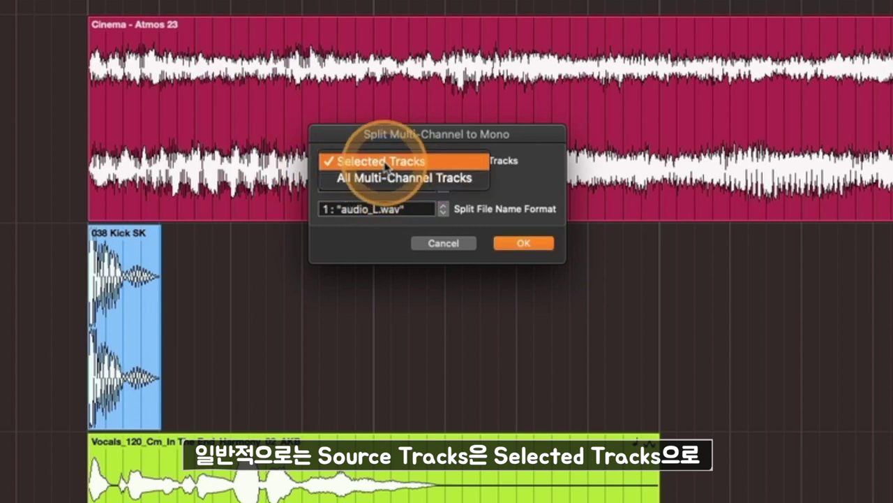
{"action": "left_click", "coordinate": [386, 163]}
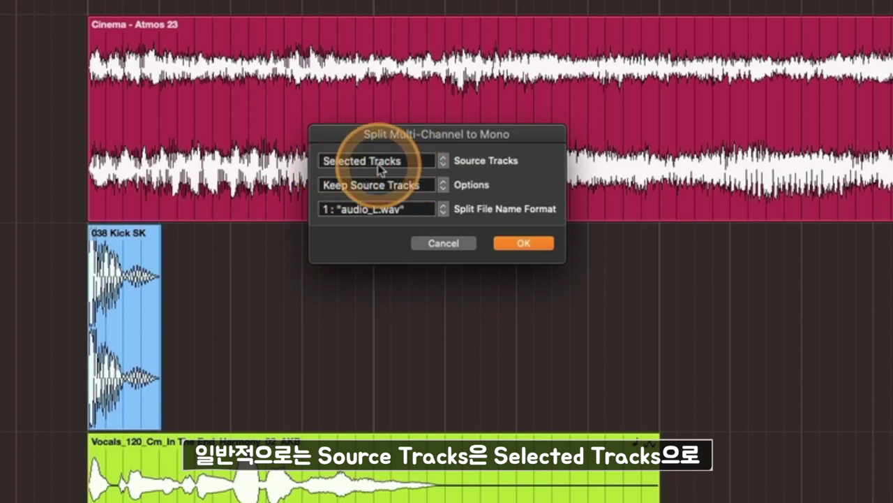
{"action": "left_click", "coordinate": [349, 186]}
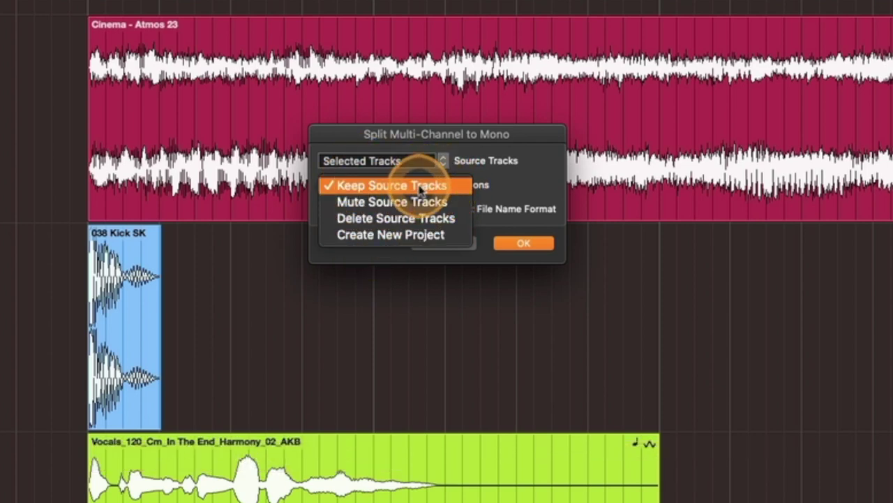
{"action": "left_click", "coordinate": [367, 186]}
{"action": "left_click", "coordinate": [355, 214]}
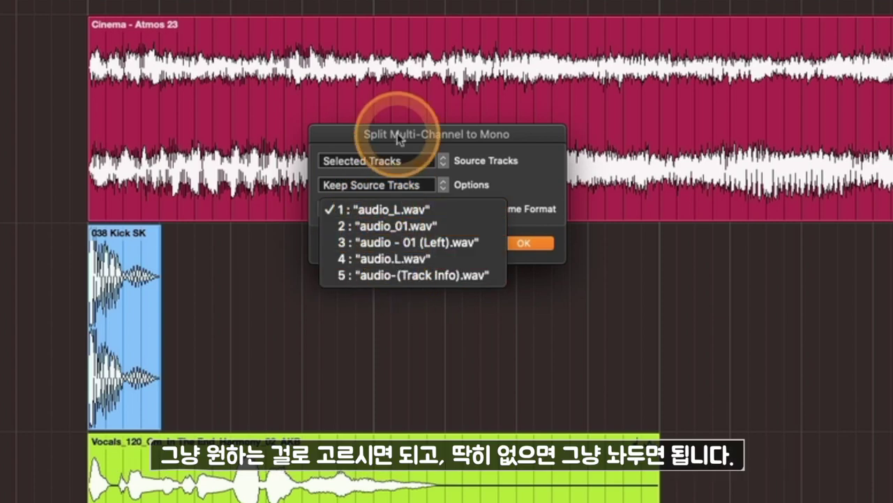
{"action": "left_click", "coordinate": [391, 210]}
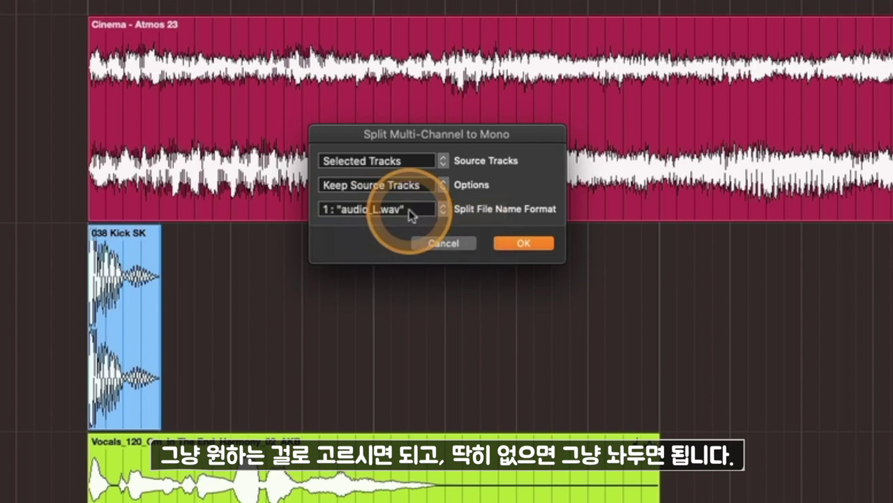
{"action": "left_click", "coordinate": [524, 244]}
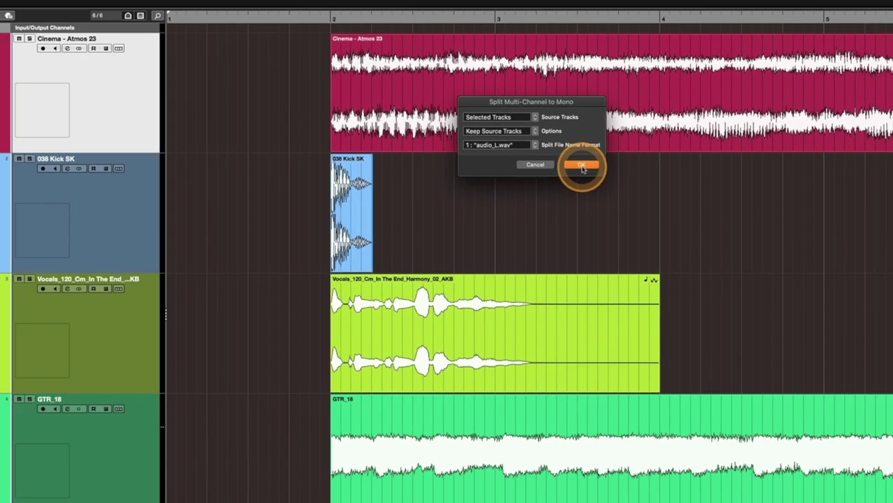
{"action": "left_click", "coordinate": [582, 166]}
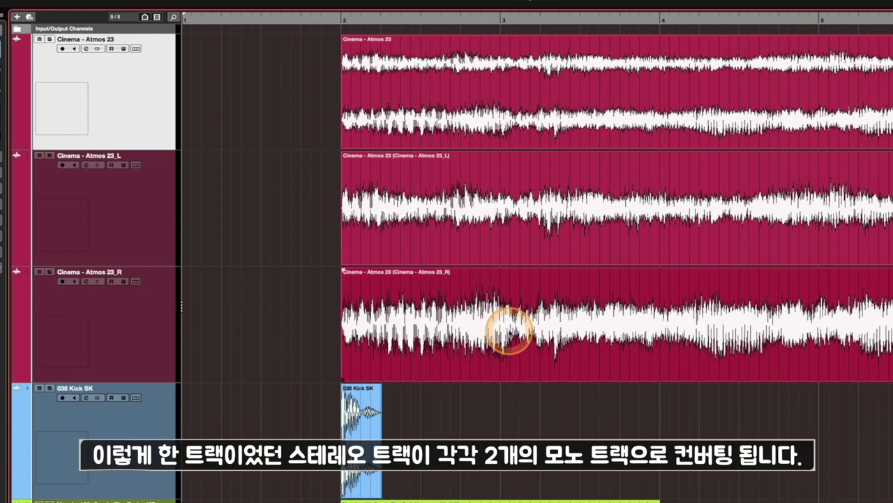
Select the Cinema - Atmos 23_L track and compare the split L and R mono events with the stereo original.
{"action": "left_click", "coordinate": [116, 176]}
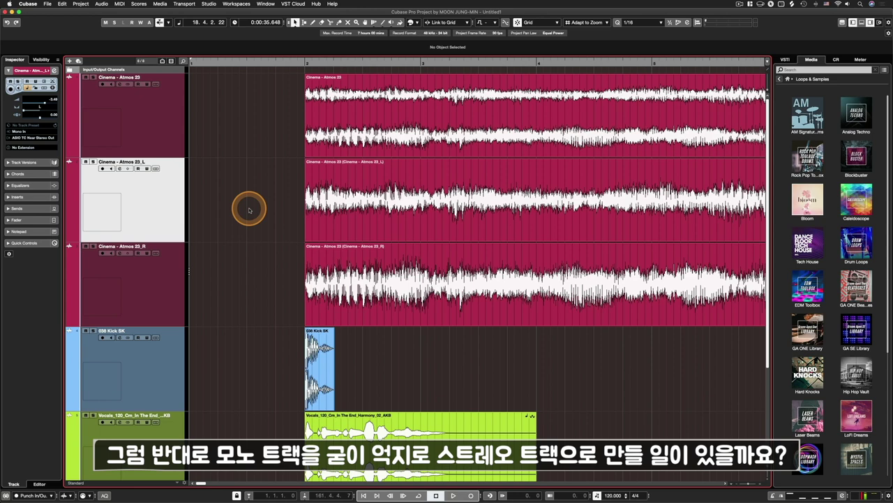
{"action": "scroll", "coordinate": [249, 212], "scroll_direction": "down", "scroll_amount": 3}
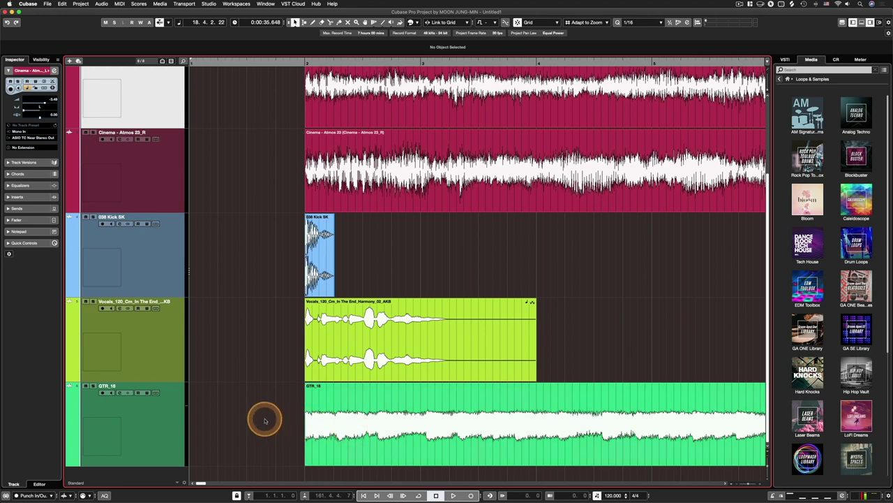
{"action": "scroll", "coordinate": [264, 420], "scroll_direction": "up", "scroll_amount": 3}
{"action": "scroll", "coordinate": [279, 420], "scroll_direction": "down", "scroll_amount": 3}
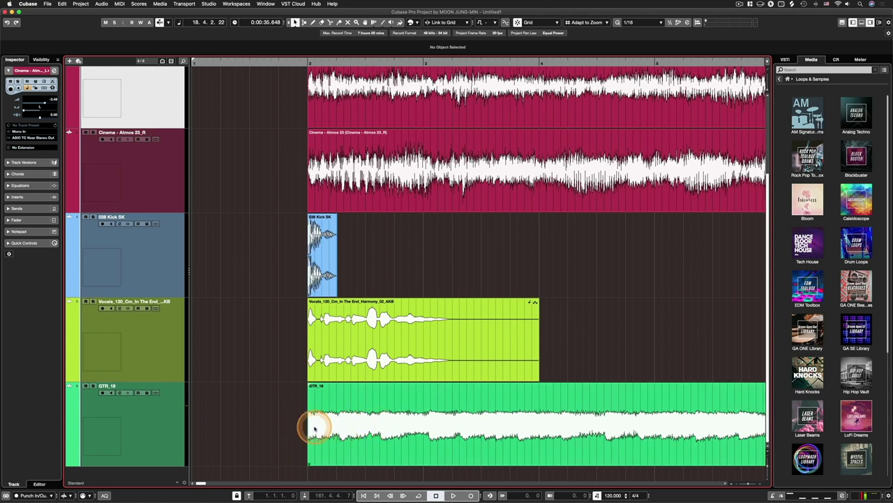
{"action": "scroll", "coordinate": [314, 427], "scroll_direction": "up", "scroll_amount": 3}
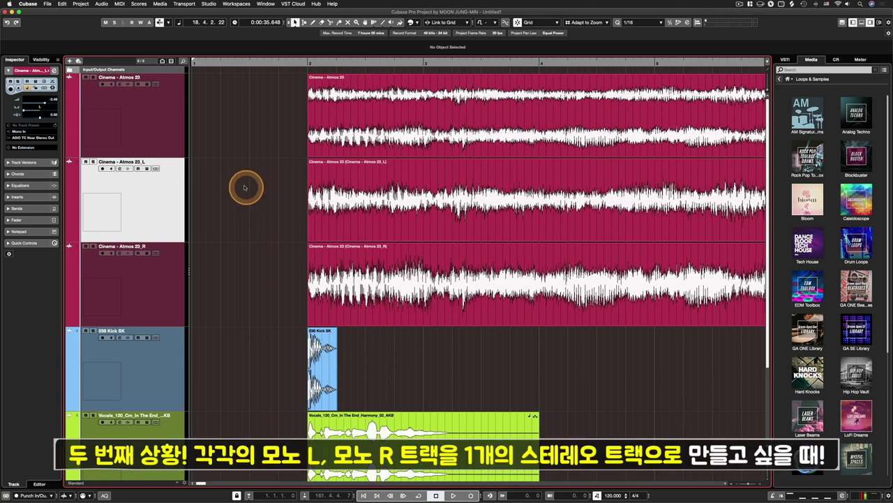
{"action": "left_click_drag", "start_coordinate": [245, 187], "coordinate": [465, 303]}
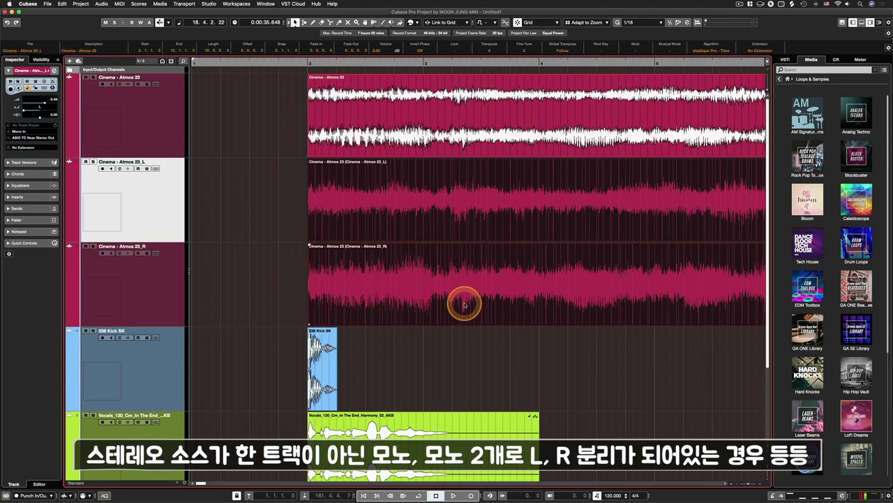
{"action": "left_click", "coordinate": [339, 120]}
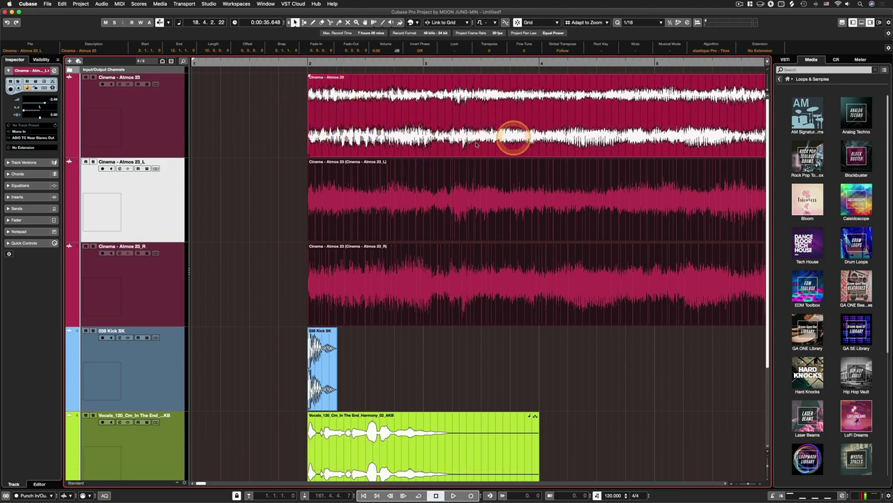
{"action": "left_click", "coordinate": [249, 254]}
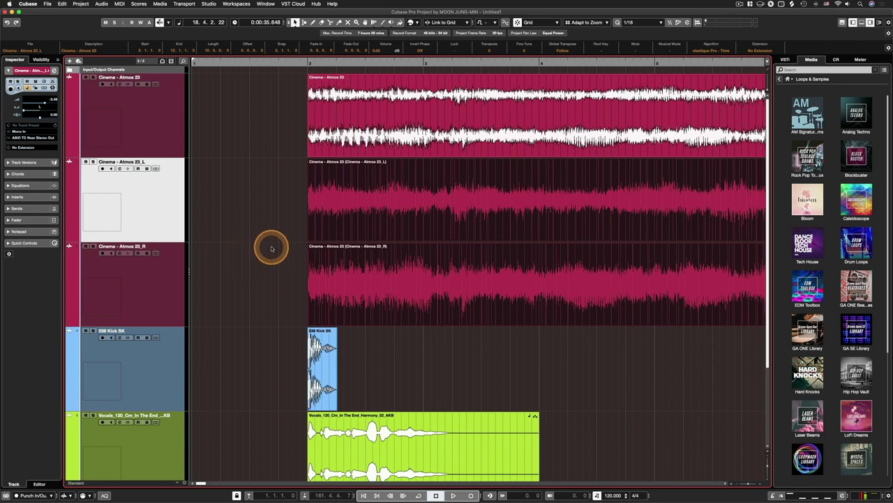
{"action": "left_click", "coordinate": [196, 221]}
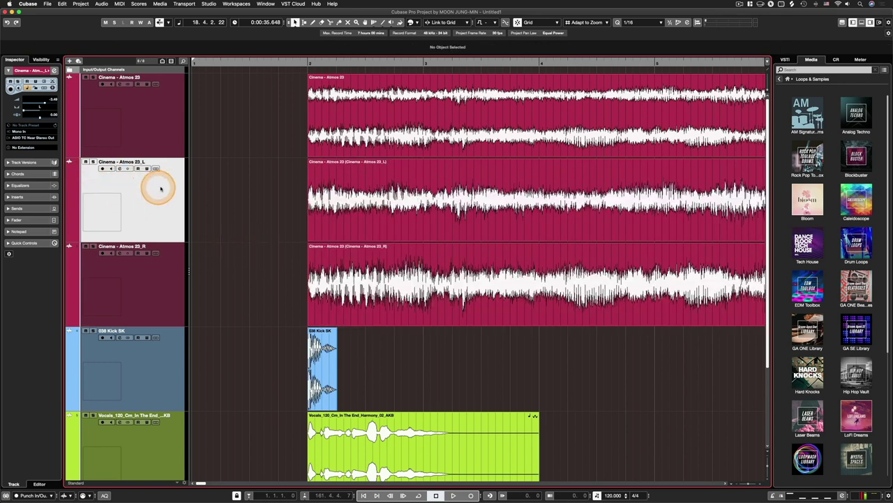
Try to merge the Cinema - Atmos 23_L track alone into a stereo track, keeping the source tracks.
{"action": "left_click", "coordinate": [81, 3]}
{"action": "mouse_move", "coordinate": [98, 45]}
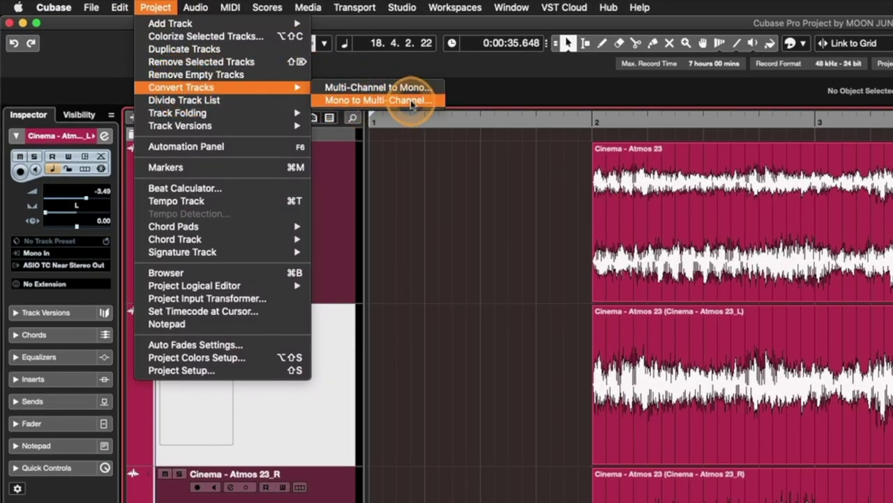
{"action": "left_click", "coordinate": [411, 100]}
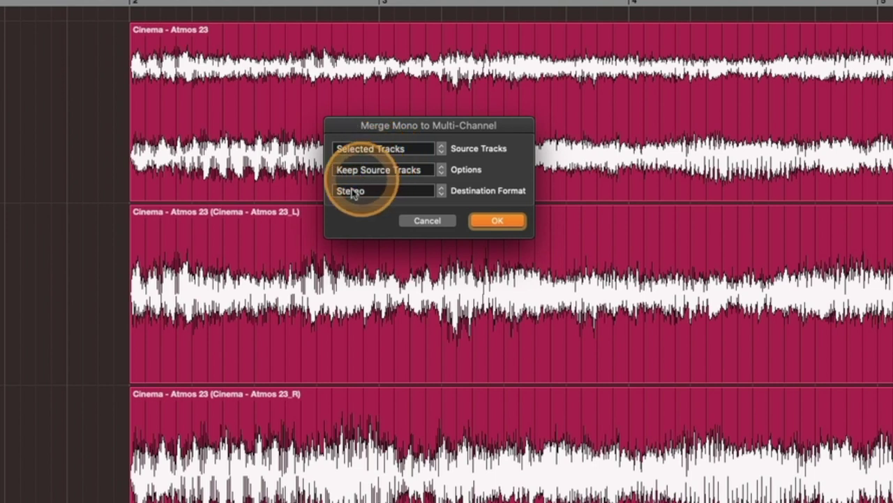
{"action": "left_click", "coordinate": [499, 222]}
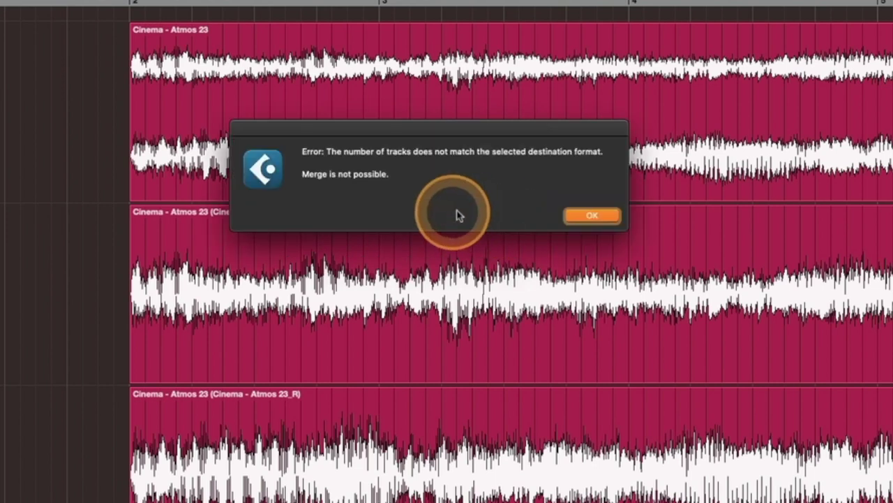
{"action": "left_click", "coordinate": [610, 217]}
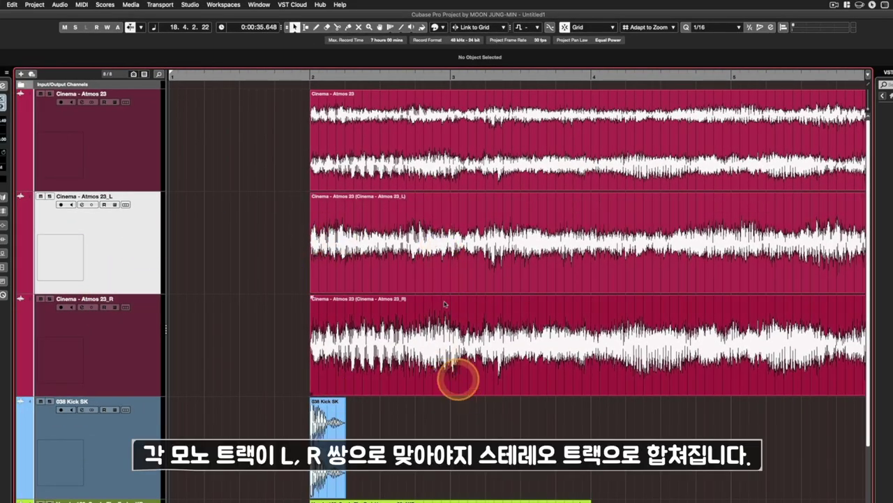
Select both the Cinema - Atmos 23_L and Cinema - Atmos 23_R tracks and merge them with the Mono to Multi-Channel conversion.
{"action": "left_click", "coordinate": [140, 344]}
{"action": "left_click", "coordinate": [112, 246], "text": "shift"}
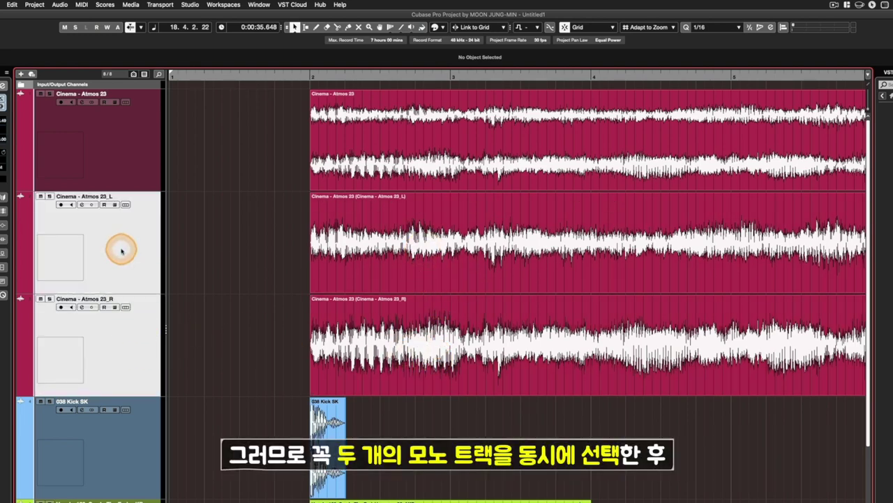
{"action": "left_click", "coordinate": [35, 5]}
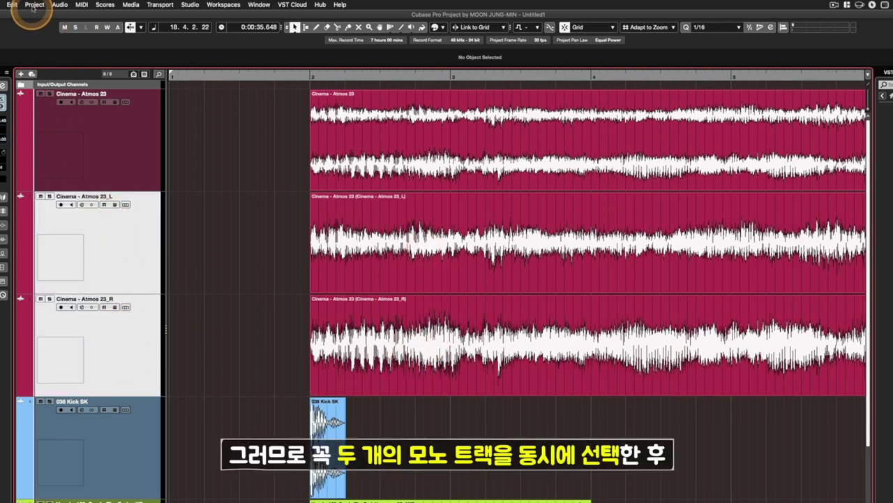
{"action": "mouse_move", "coordinate": [84, 55]}
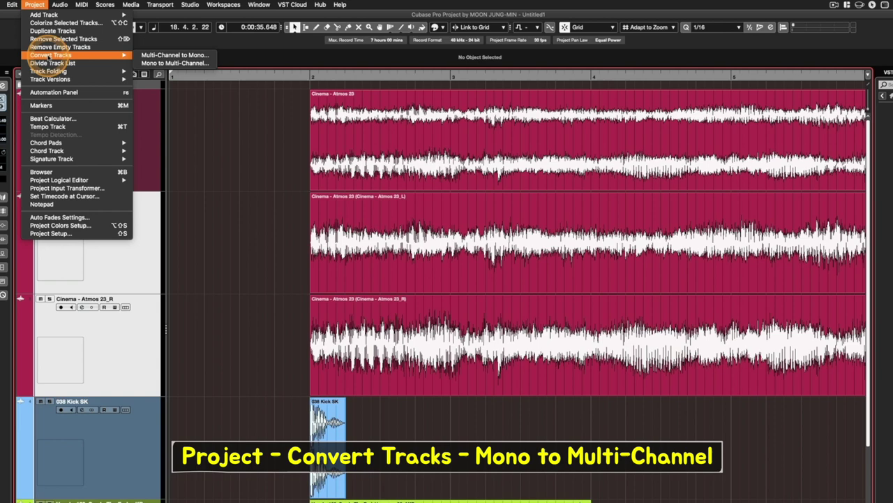
{"action": "left_click", "coordinate": [178, 63]}
{"action": "left_click", "coordinate": [508, 201]}
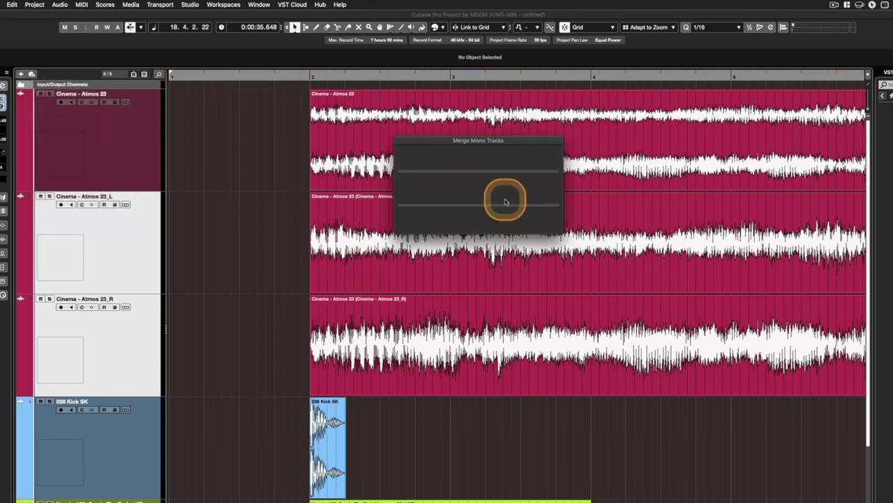
Remove the split Cinema - Atmos 23_L and _R tracks and the merged stereo track, keeping the original Cinema - Atmos 23.
{"action": "scroll", "coordinate": [237, 401], "scroll_direction": "down", "scroll_amount": 2}
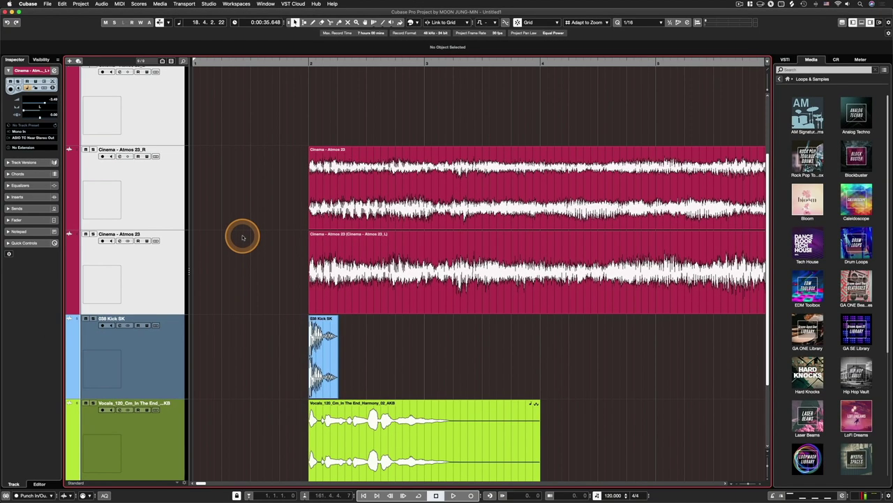
{"action": "scroll", "coordinate": [243, 237], "scroll_direction": "up", "scroll_amount": 3}
{"action": "right_click", "coordinate": [144, 211]}
{"action": "left_click", "coordinate": [201, 233]}
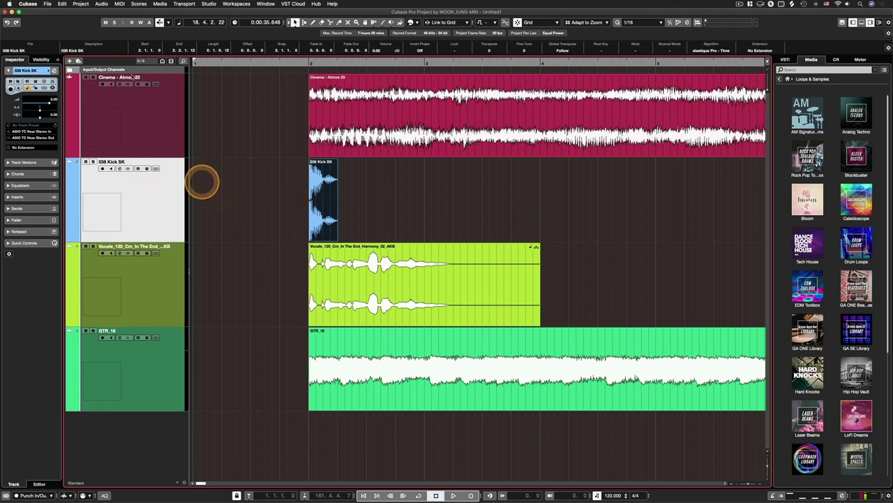
Split the 038 Kick SK track to mono using Selected Tracks, Keep Source Tracks and the "audio_L.wav" name format.
{"action": "left_click", "coordinate": [81, 4]}
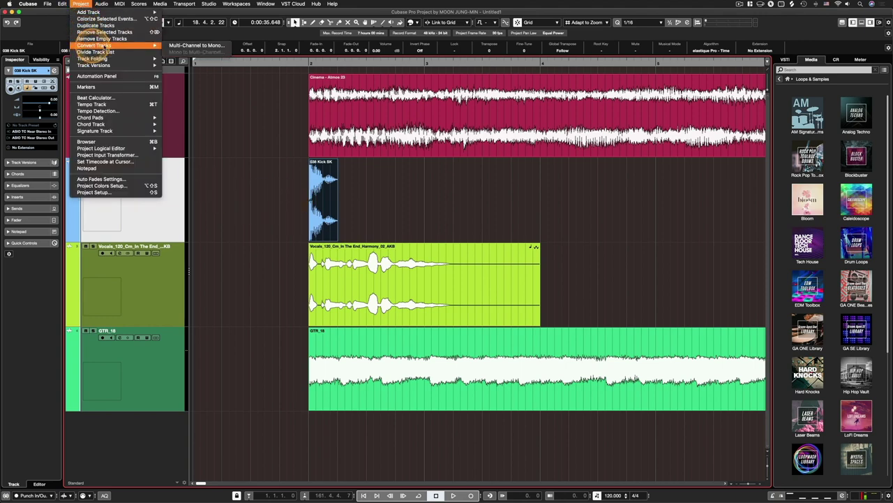
{"action": "left_click", "coordinate": [199, 35]}
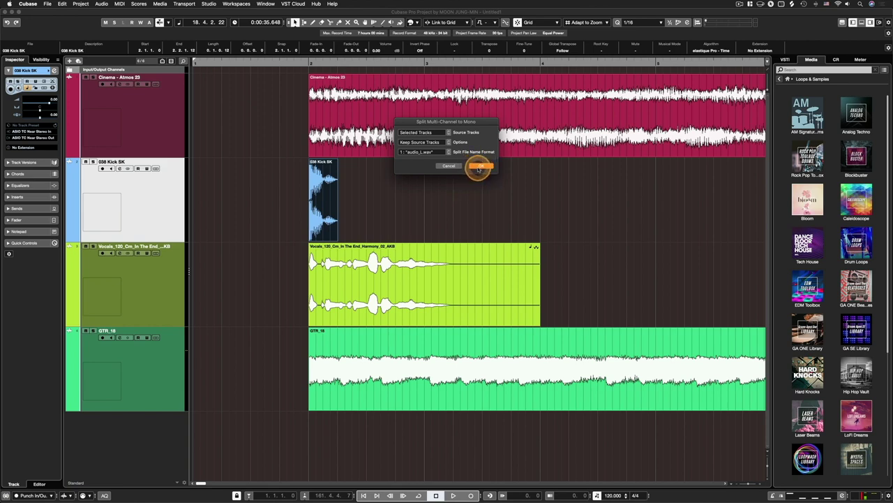
{"action": "left_click", "coordinate": [481, 167]}
Compare the split 038 Kick SK_L and 038 Kick SK_R tracks and their events with the stereo kick event.
{"action": "left_click_drag", "start_coordinate": [496, 379], "coordinate": [273, 294]}
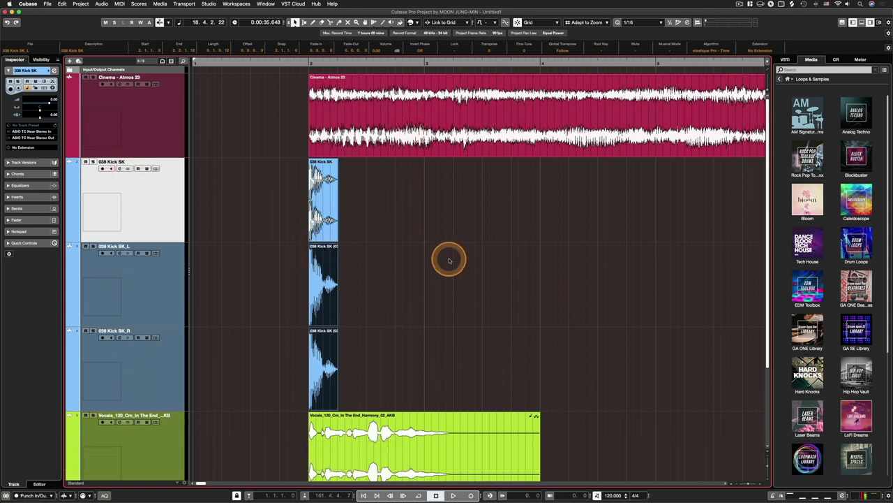
{"action": "left_click", "coordinate": [160, 295]}
{"action": "left_click", "coordinate": [151, 370]}
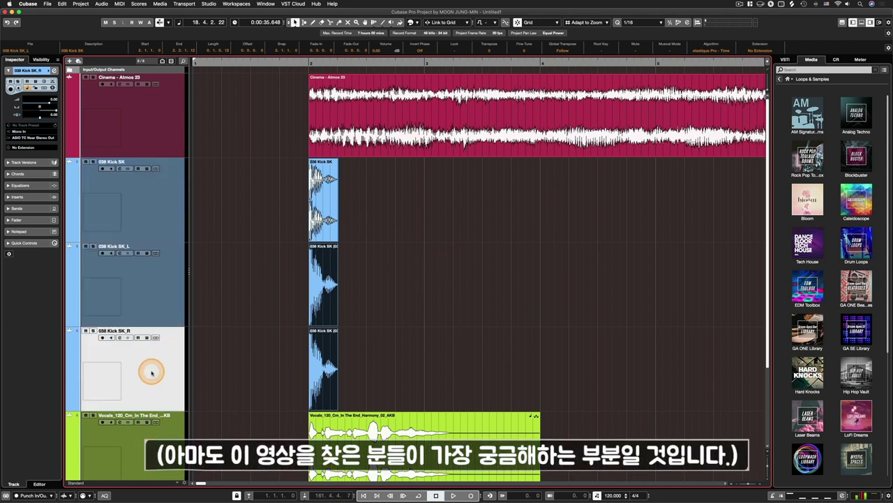
{"action": "left_click", "coordinate": [147, 306]}
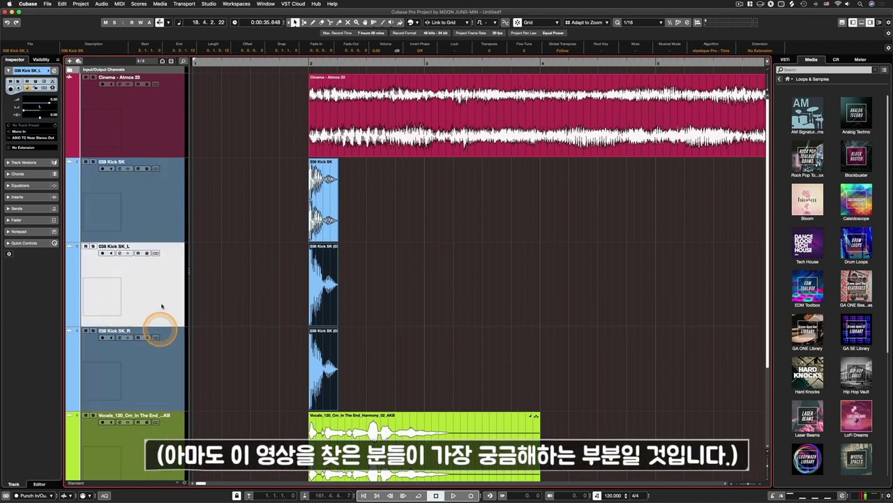
{"action": "left_click", "coordinate": [329, 202]}
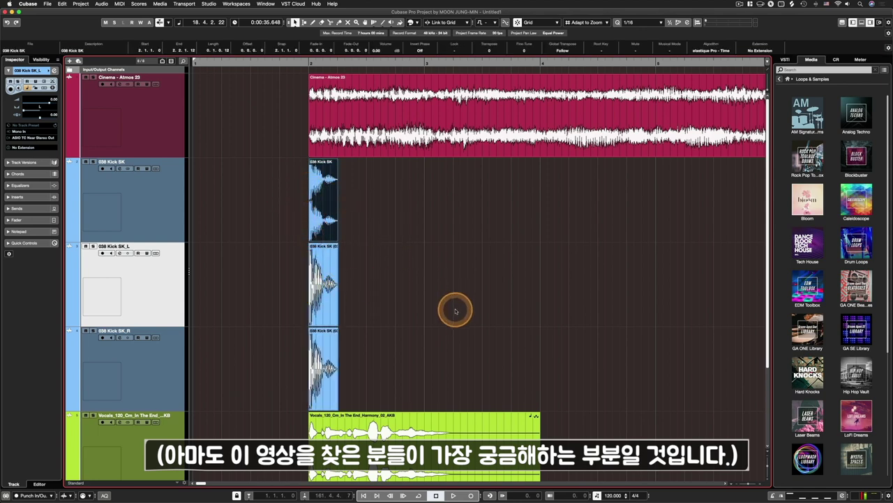
{"action": "key", "text": "Down"}
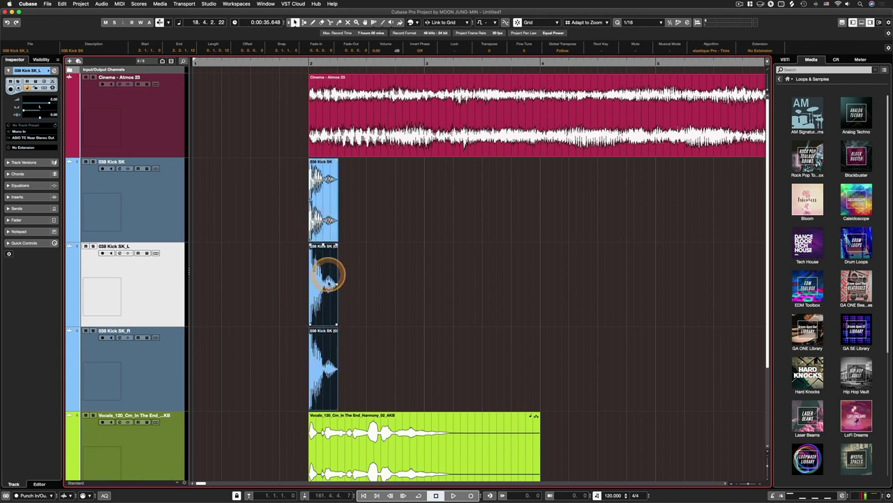
Remove the split 038 Kick SK_R and 038 Kick SK_L tracks, keeping the original stereo 038 Kick SK track.
{"action": "left_click_drag", "start_coordinate": [414, 370], "coordinate": [138, 367]}
{"action": "right_click", "coordinate": [146, 364]}
{"action": "left_click", "coordinate": [182, 389]}
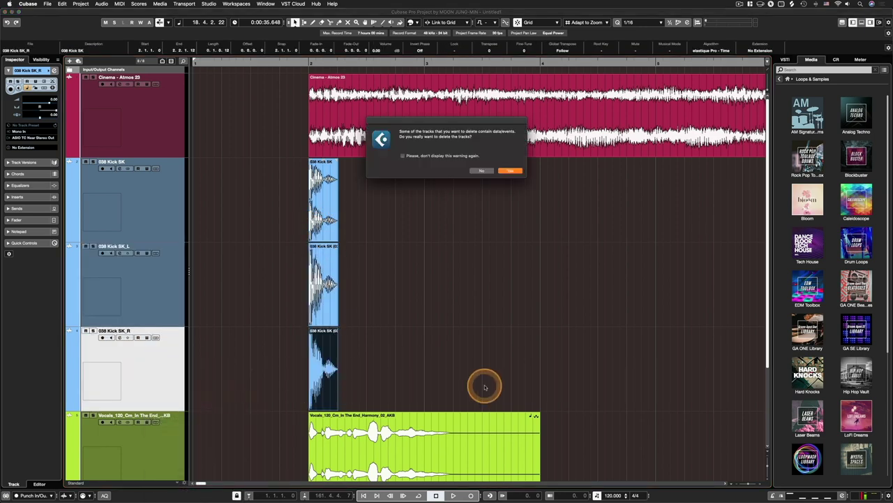
{"action": "left_click", "coordinate": [510, 171]}
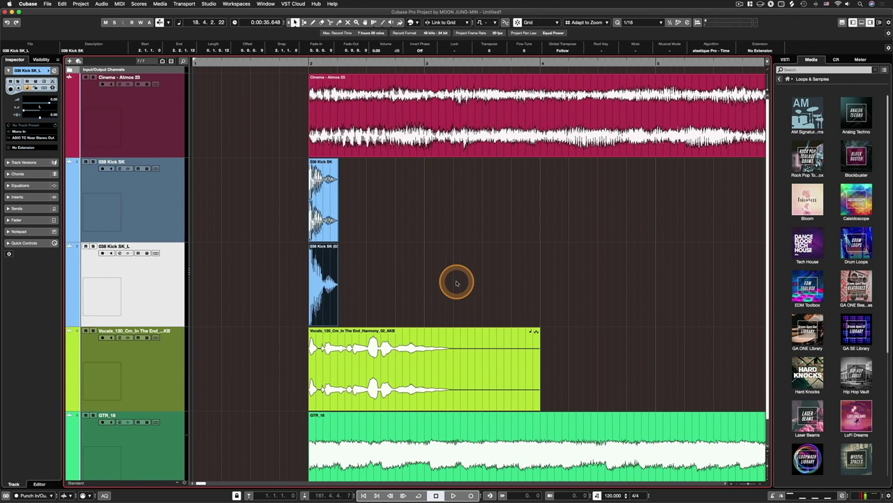
{"action": "right_click", "coordinate": [146, 295]}
{"action": "left_click", "coordinate": [197, 318]}
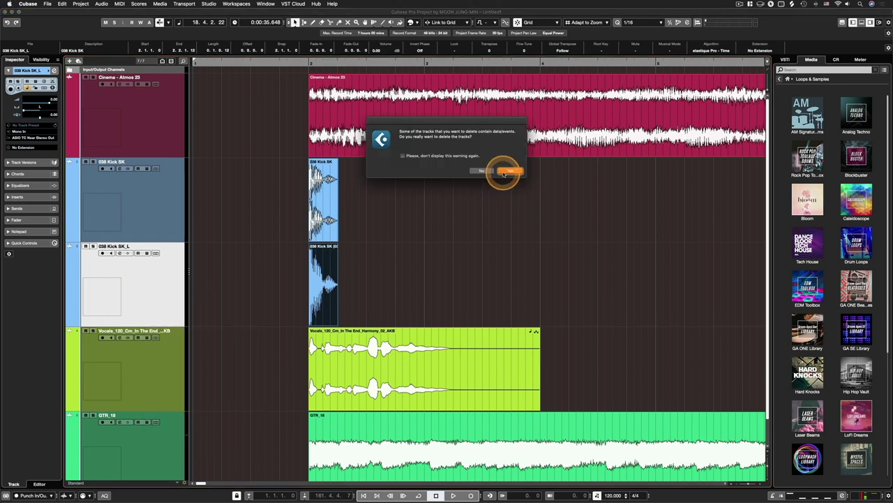
{"action": "left_click", "coordinate": [500, 173]}
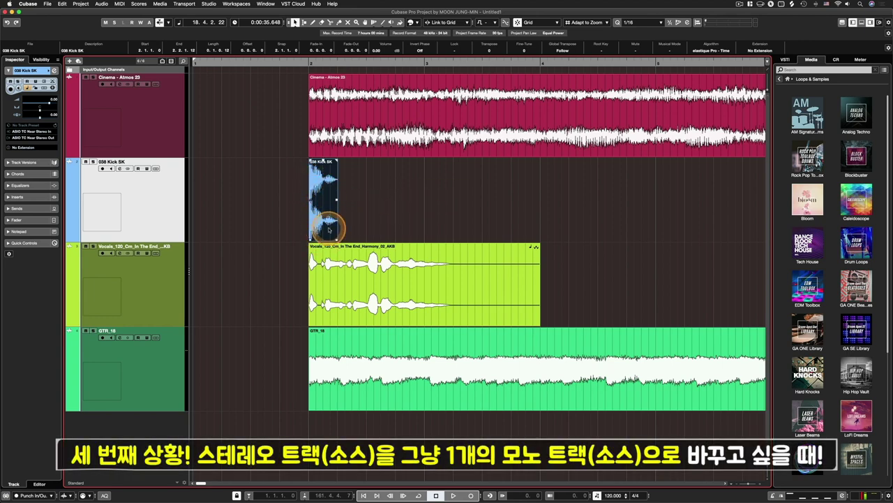
Locate the stereo 038 Kick SK event's source clip in the Pool and select it.
{"action": "left_click", "coordinate": [442, 207]}
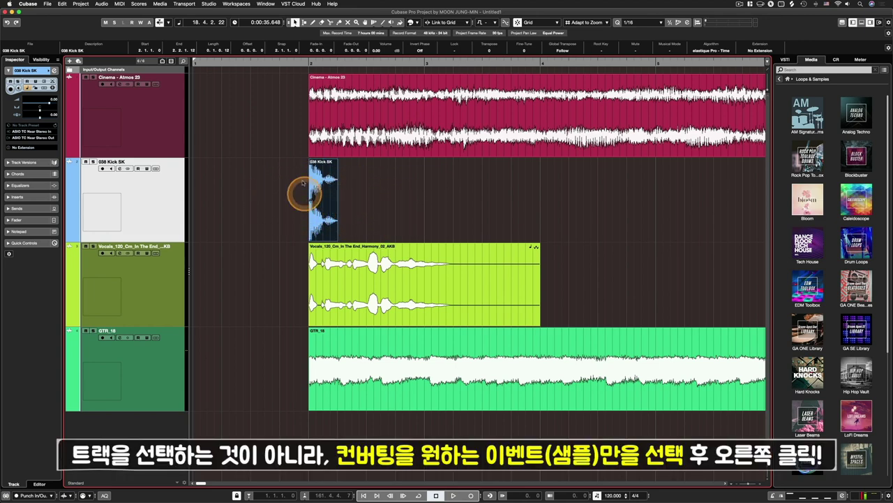
{"action": "right_click", "coordinate": [322, 199]}
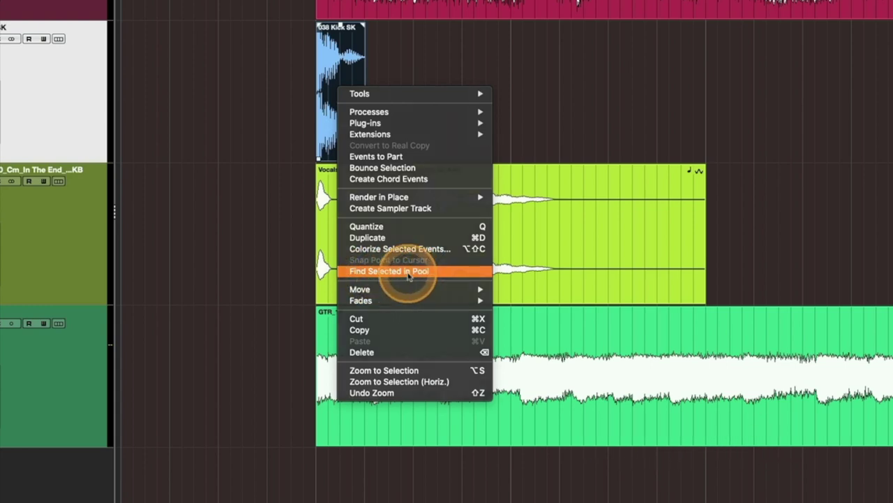
{"action": "left_click", "coordinate": [409, 277]}
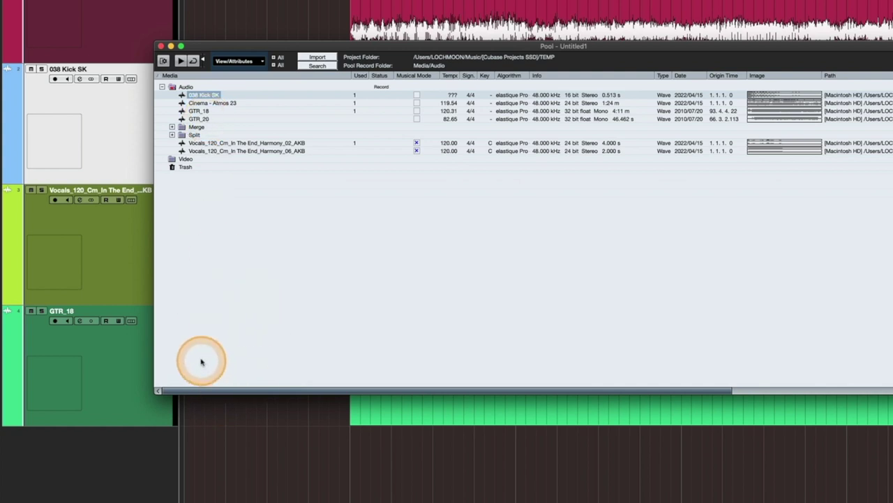
{"action": "left_click", "coordinate": [196, 96]}
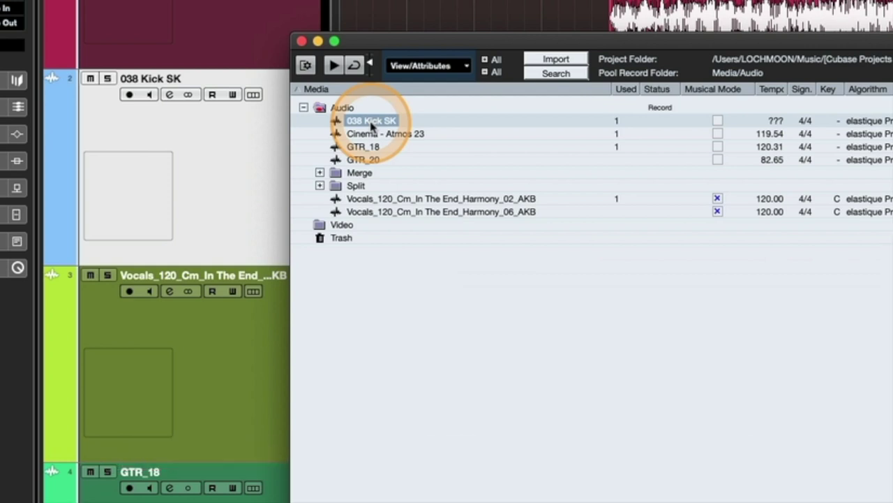
Open the file conversion options for the 038 Kick SK clip and choose Mono channels, leaving sample rate, bit depth and file format on Keep.
{"action": "right_click", "coordinate": [371, 124]}
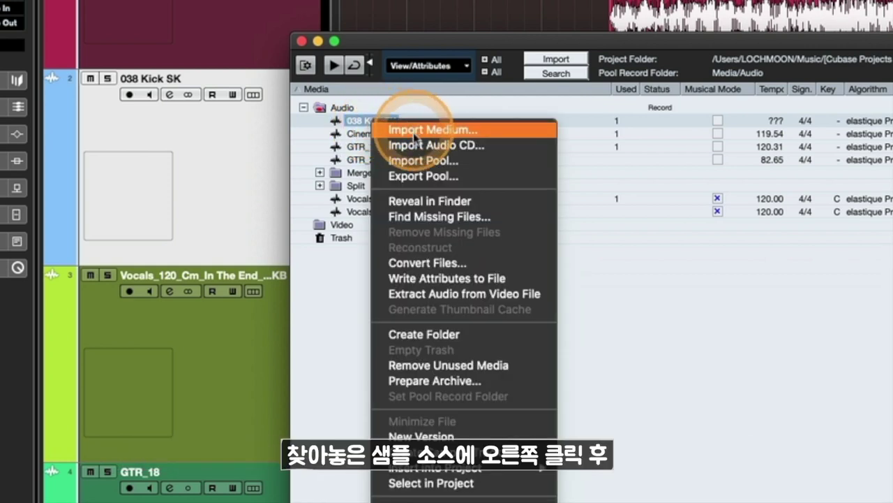
{"action": "left_click", "coordinate": [452, 269]}
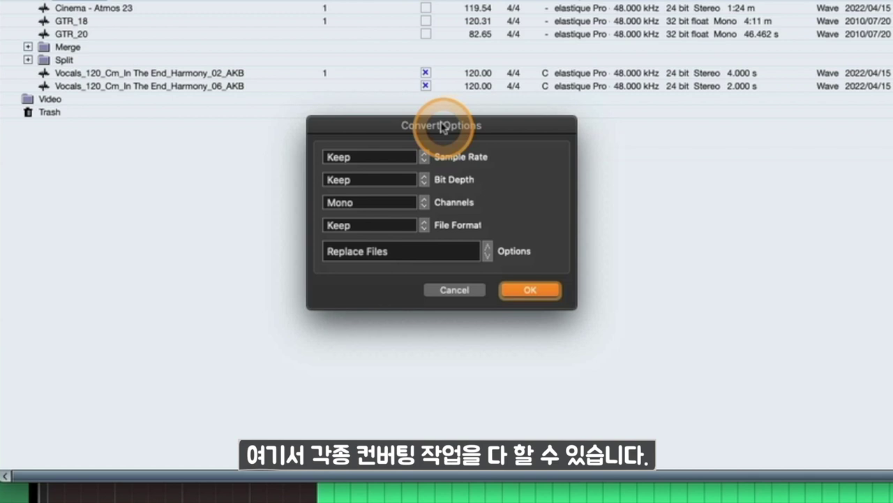
{"action": "left_click_drag", "start_coordinate": [441, 127], "coordinate": [428, 80]}
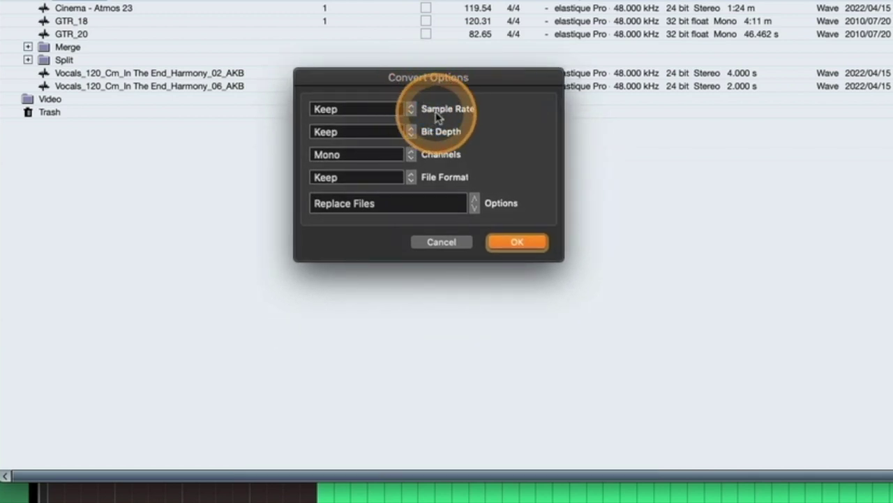
{"action": "left_click", "coordinate": [352, 154]}
{"action": "left_click", "coordinate": [510, 165]}
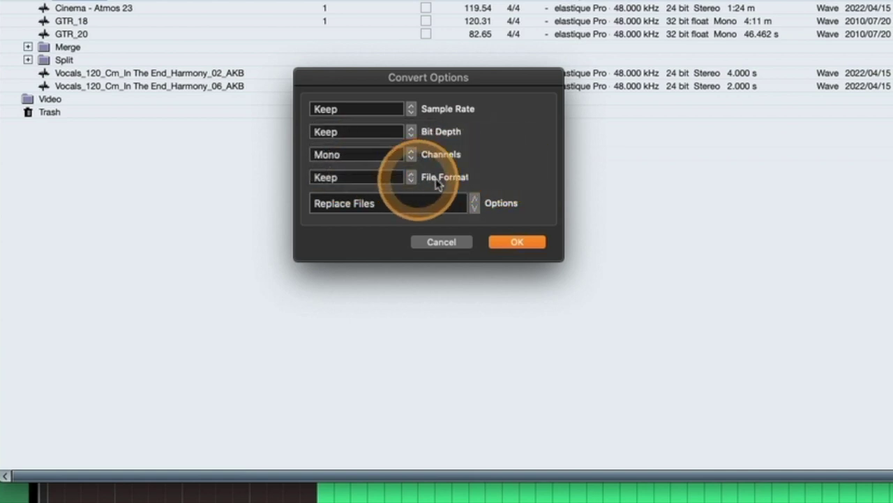
{"action": "left_click", "coordinate": [338, 177]}
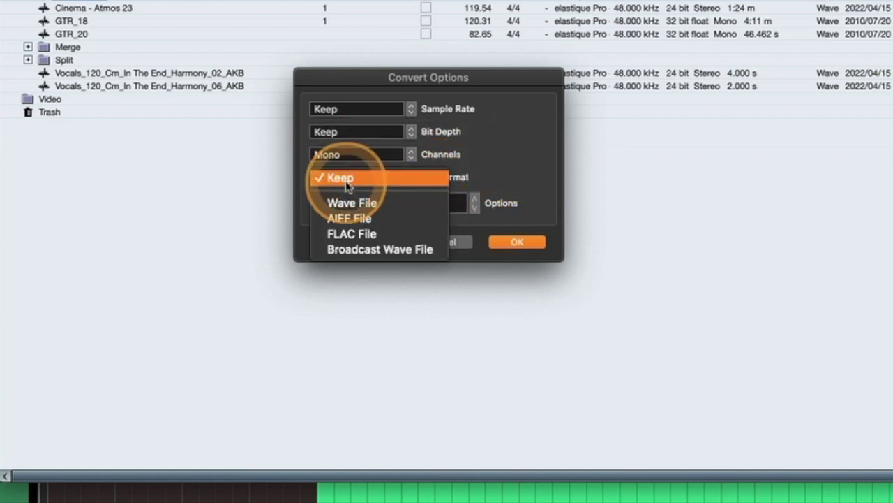
{"action": "left_click", "coordinate": [536, 142]}
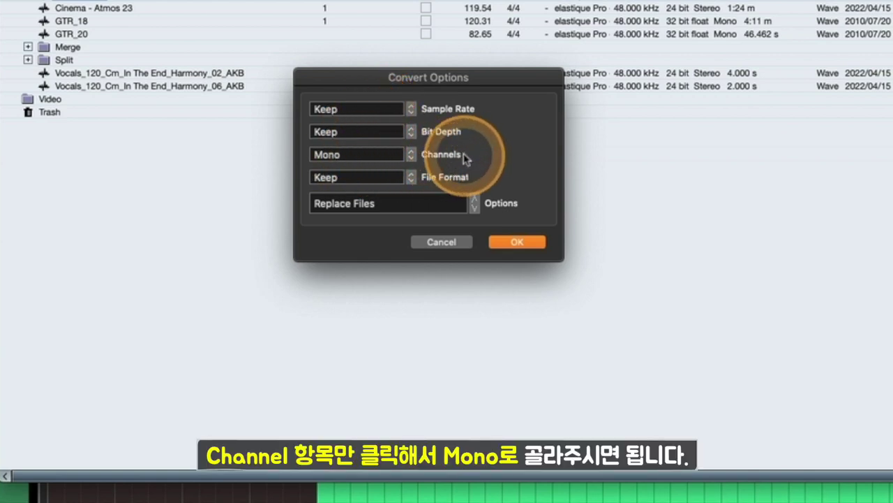
{"action": "left_click", "coordinate": [343, 159]}
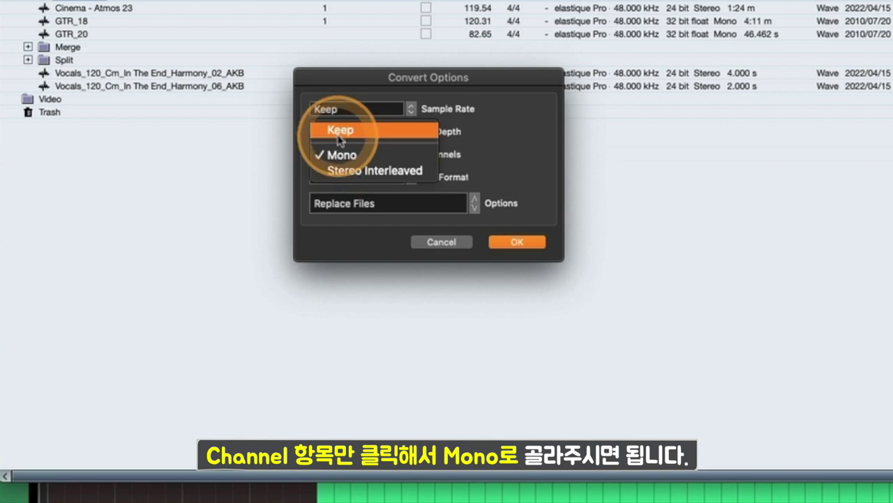
{"action": "left_click", "coordinate": [552, 162]}
{"action": "left_click", "coordinate": [369, 110]}
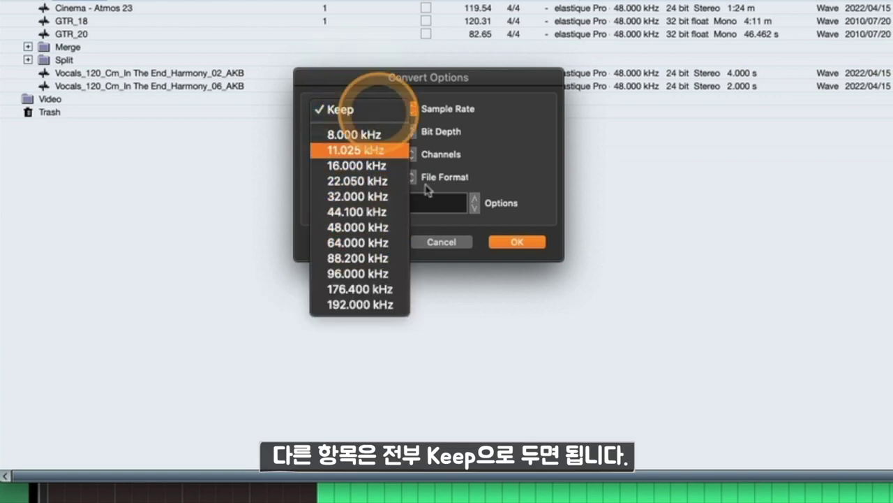
{"action": "left_click", "coordinate": [530, 155]}
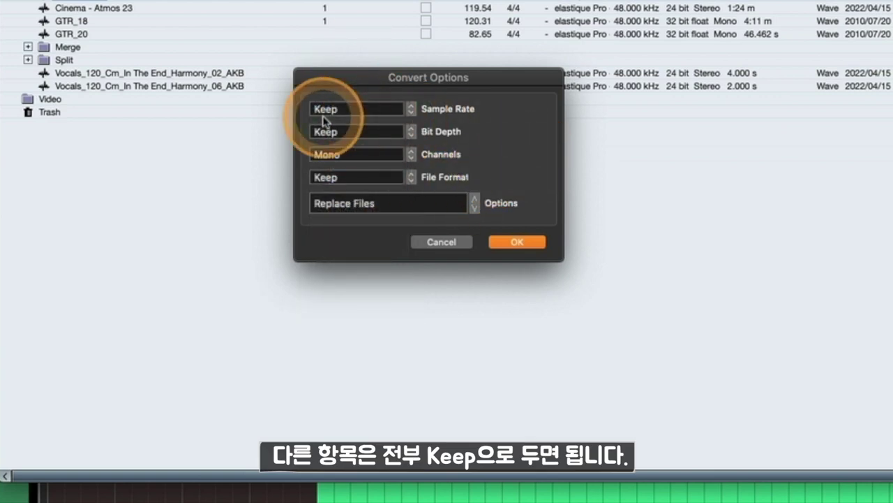
{"action": "left_click", "coordinate": [334, 157]}
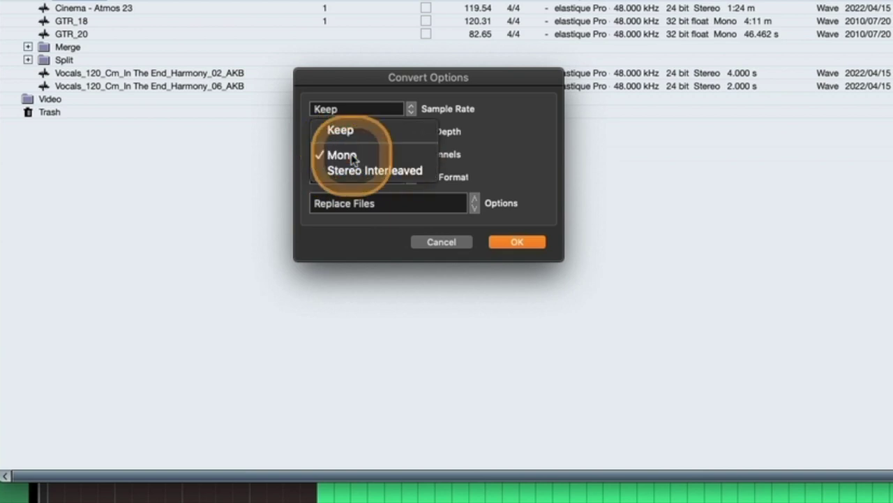
{"action": "left_click", "coordinate": [353, 156]}
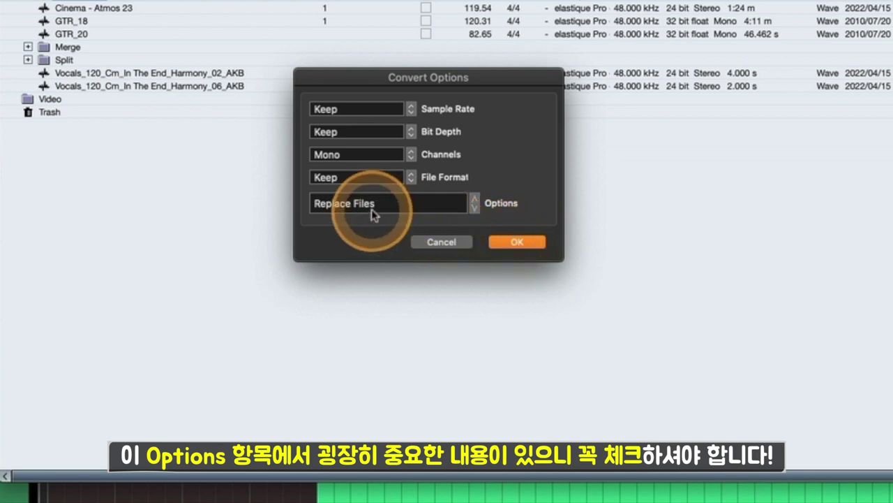
Choose the New Files option and run the mono conversion of the 038 Kick SK clip.
{"action": "left_click", "coordinate": [345, 203]}
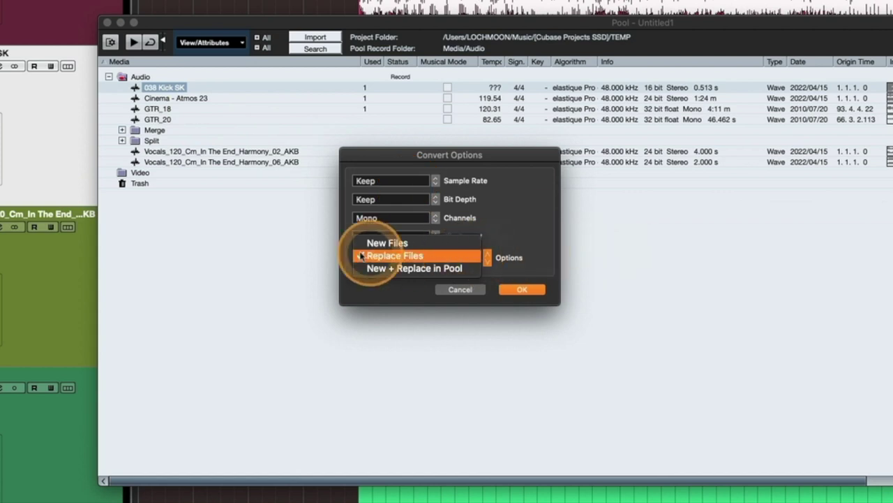
{"action": "left_click", "coordinate": [405, 246]}
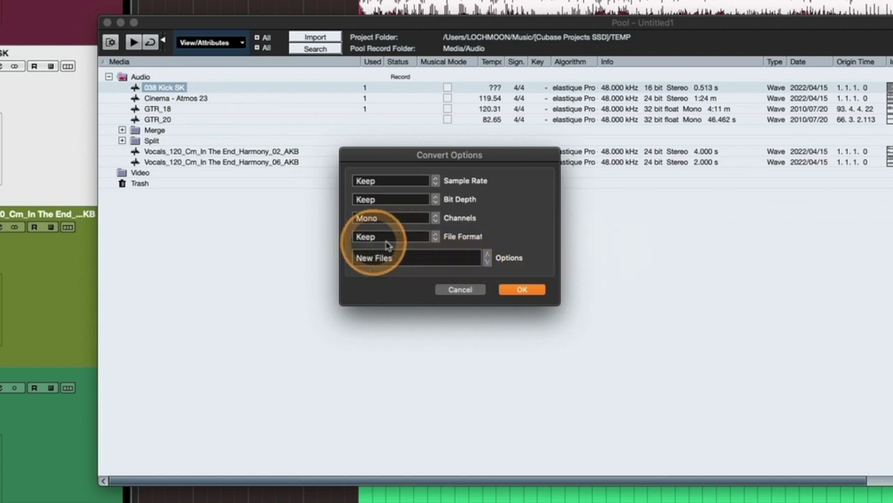
{"action": "left_click", "coordinate": [522, 289]}
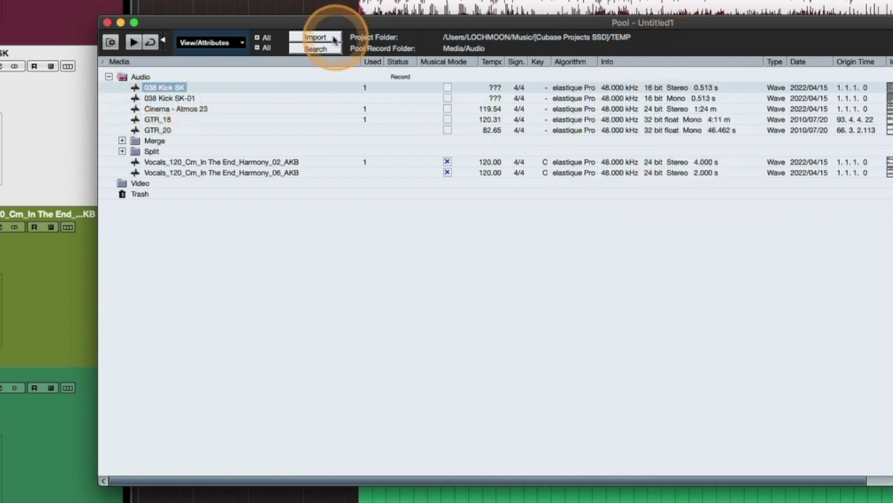
Place the mono 038 Kick SK-01 clip from the Pool on the 038 Kick SK track, after the stereo kick event.
{"action": "left_click_drag", "start_coordinate": [323, 22], "coordinate": [379, 10]}
{"action": "left_click", "coordinate": [229, 84]}
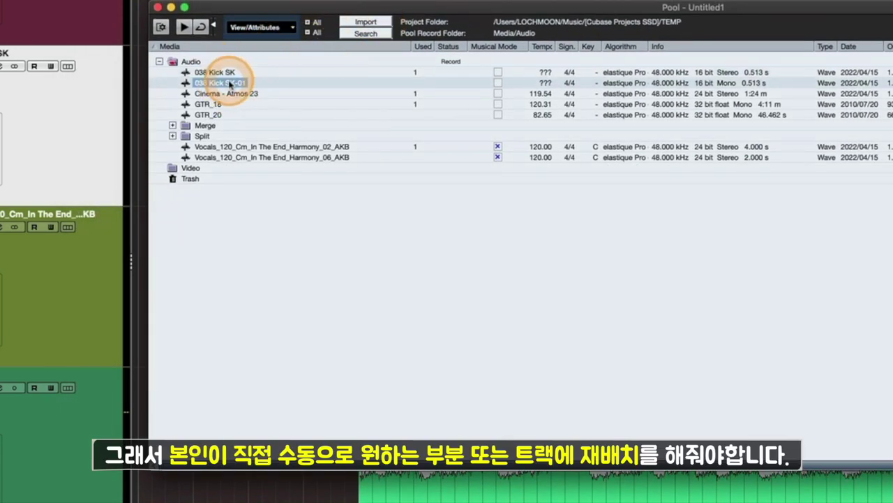
{"action": "left_click_drag", "start_coordinate": [225, 85], "coordinate": [528, 143]}
{"action": "left_click", "coordinate": [535, 122]}
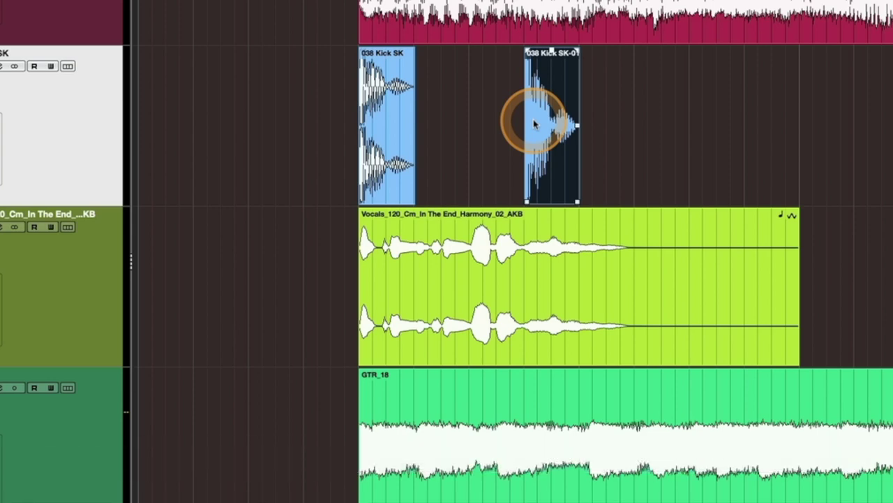
Reopen the Pool and select the stereo 038 Kick SK clip.
{"action": "key", "text": "super+p"}
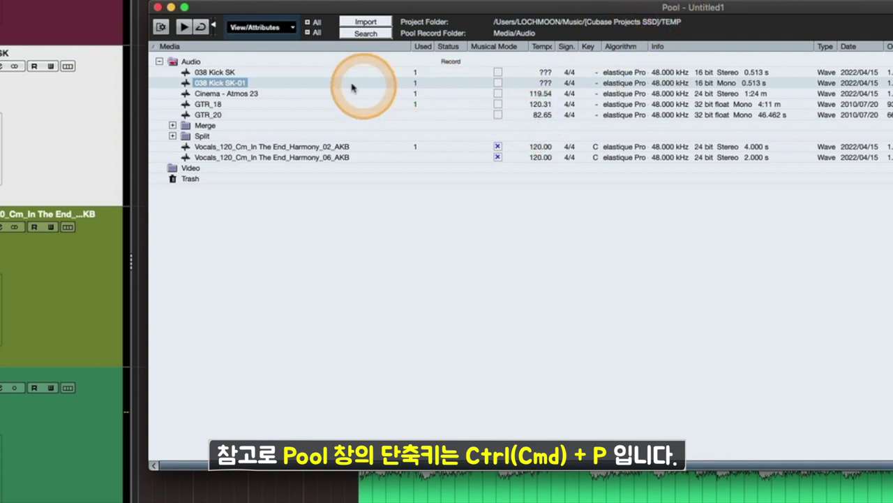
{"action": "left_click", "coordinate": [209, 88]}
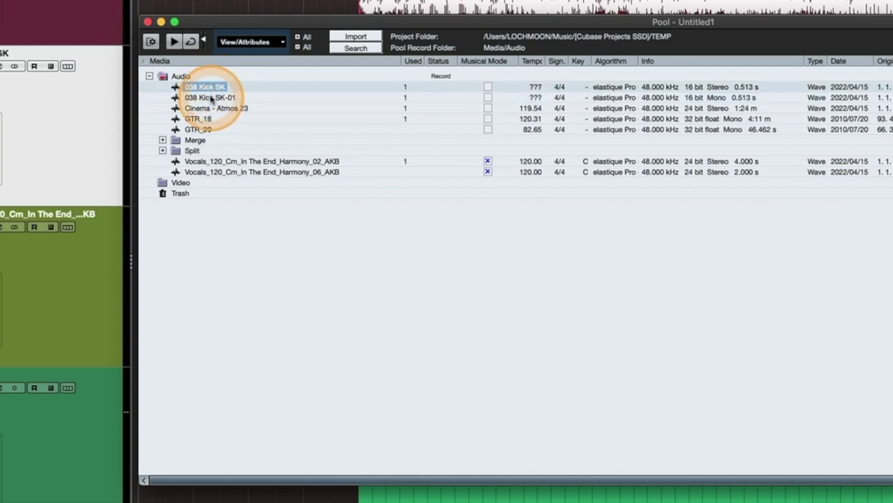
{"action": "right_click", "coordinate": [213, 86]}
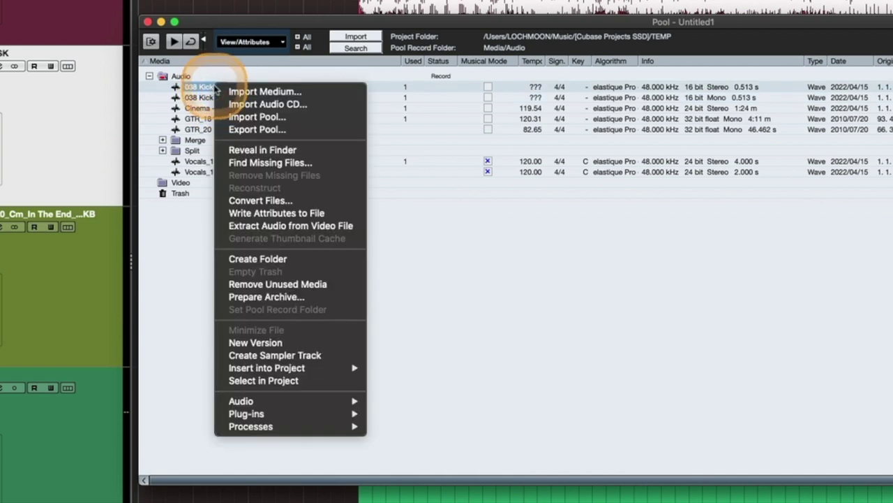
{"action": "left_click", "coordinate": [258, 200]}
{"action": "left_click", "coordinate": [388, 259]}
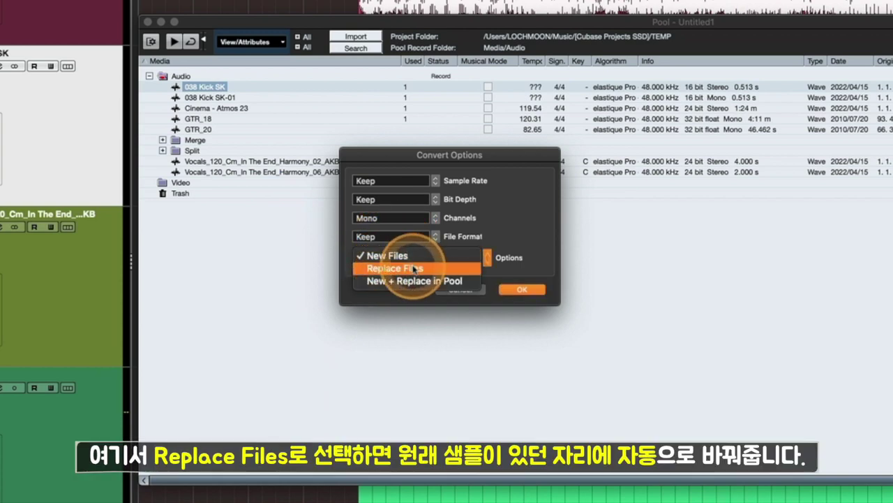
{"action": "left_click", "coordinate": [415, 268]}
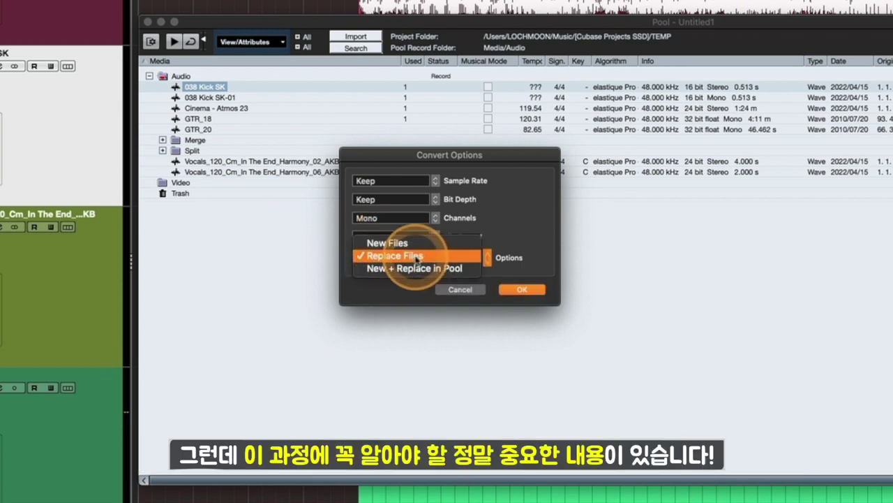
{"action": "left_click", "coordinate": [517, 290]}
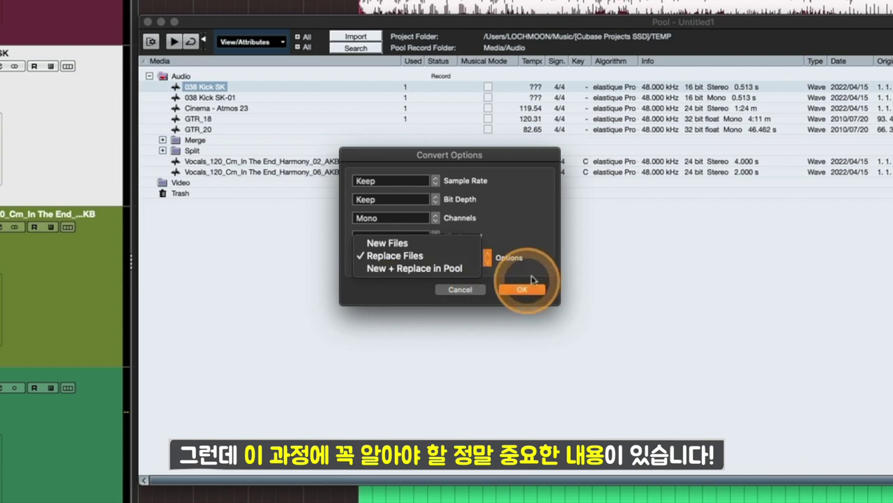
{"action": "left_click", "coordinate": [518, 290]}
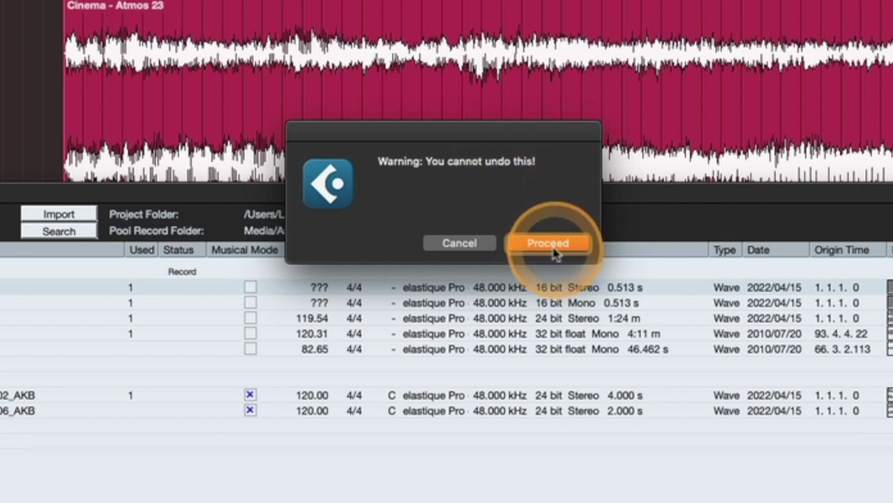
{"action": "left_click", "coordinate": [455, 244]}
Convert the stereo 038 Kick SK clip to Mono with the Replace Files option, accept the irreversible change and close the Pool.
{"action": "right_click", "coordinate": [158, 131]}
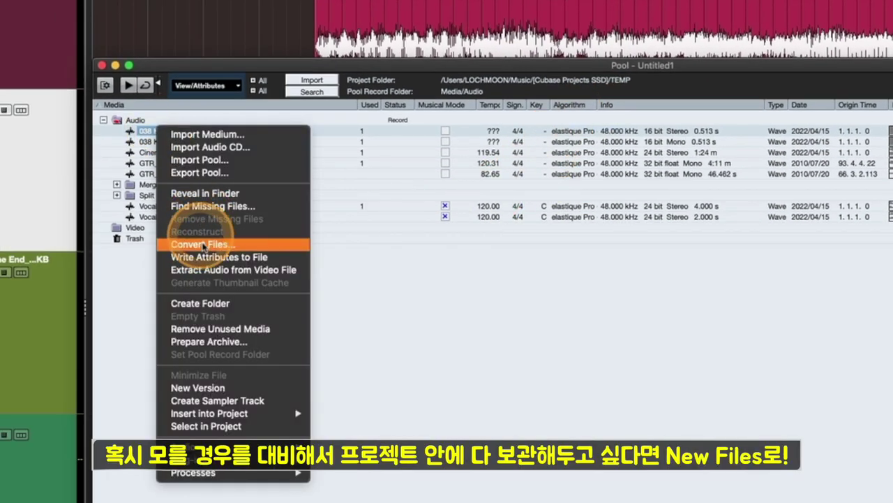
{"action": "left_click", "coordinate": [209, 244]}
{"action": "left_click", "coordinate": [342, 302]}
{"action": "left_click", "coordinate": [352, 301]}
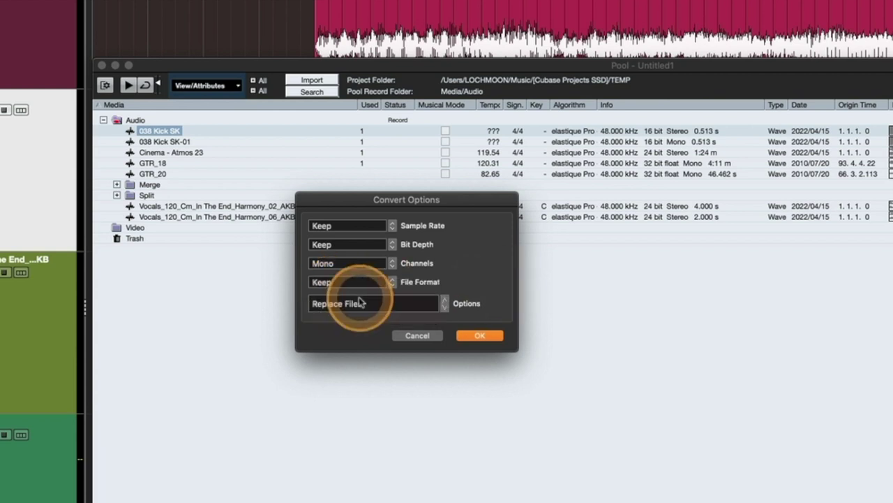
{"action": "left_click", "coordinate": [356, 302]}
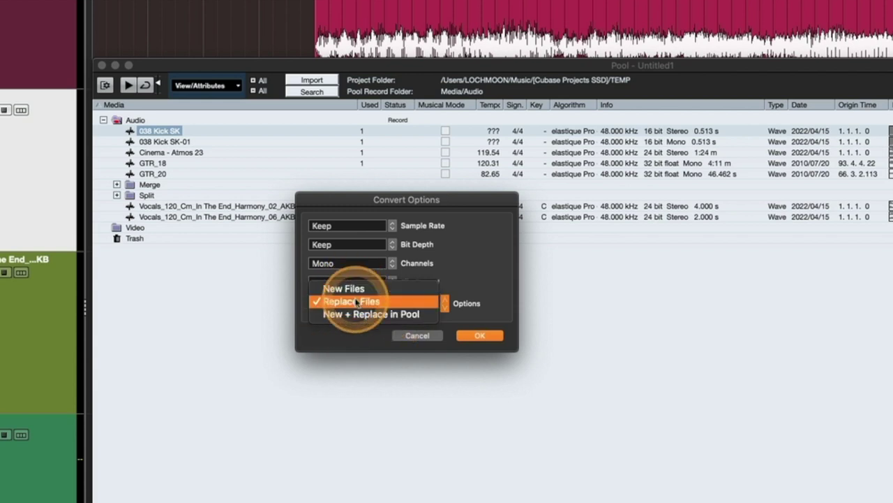
{"action": "left_click", "coordinate": [480, 335]}
{"action": "left_click", "coordinate": [480, 335]}
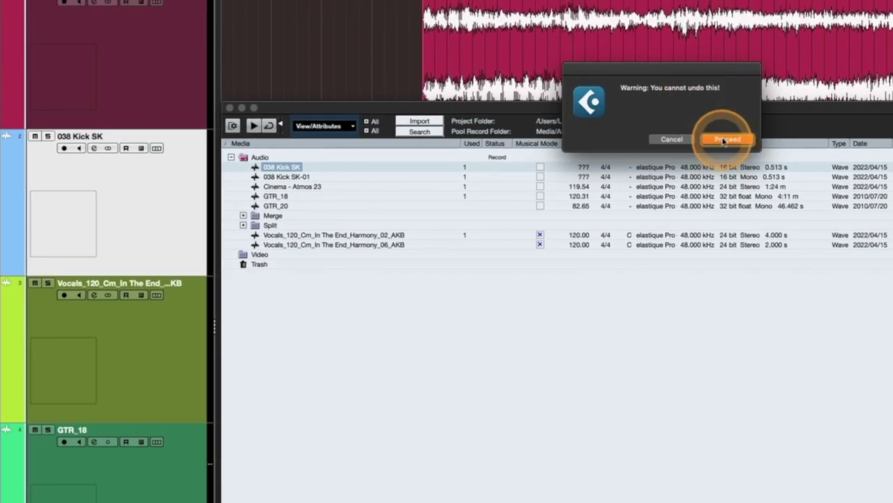
{"action": "left_click", "coordinate": [723, 140]}
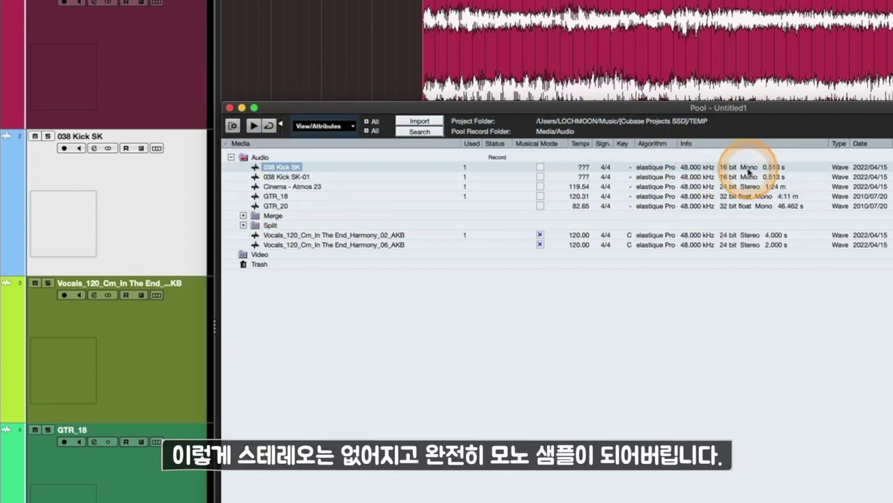
{"action": "left_click", "coordinate": [231, 108]}
Select the 038 Kick SK and 038 Kick SK-01 events and examine their waveforms and their track's channel configuration.
{"action": "left_click_drag", "start_coordinate": [341, 191], "coordinate": [493, 205]}
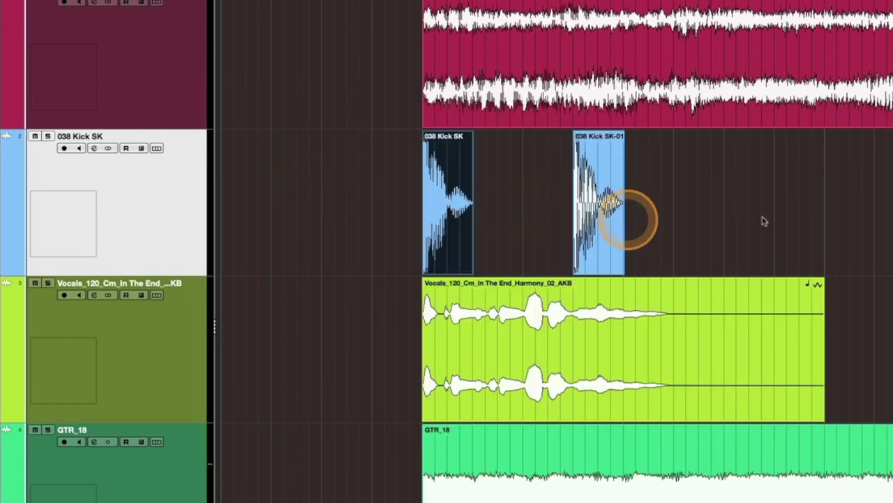
{"action": "left_click", "coordinate": [618, 210]}
{"action": "left_click", "coordinate": [482, 204]}
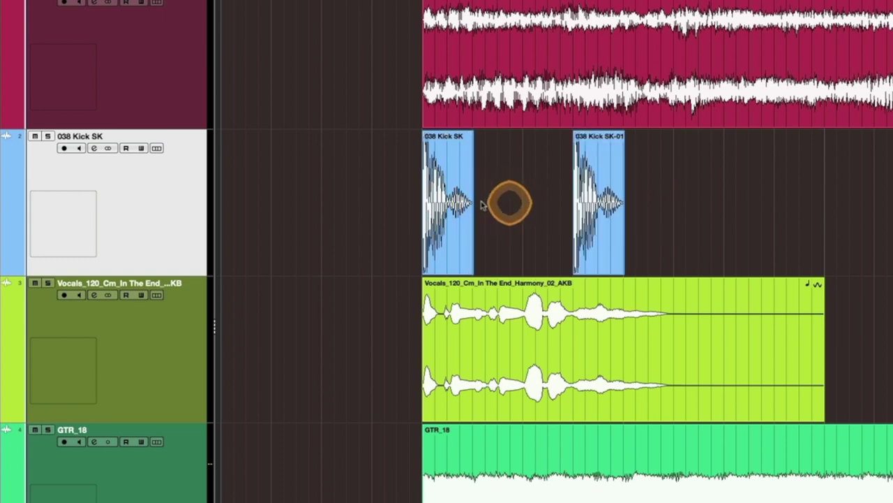
{"action": "left_click_drag", "start_coordinate": [482, 205], "coordinate": [340, 196]}
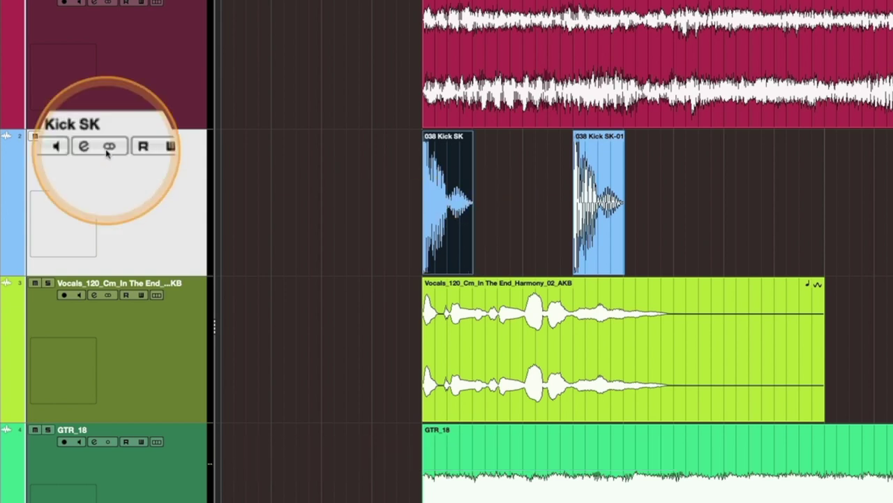
{"action": "left_click_drag", "start_coordinate": [775, 202], "coordinate": [384, 200]}
{"action": "left_click", "coordinate": [803, 222]}
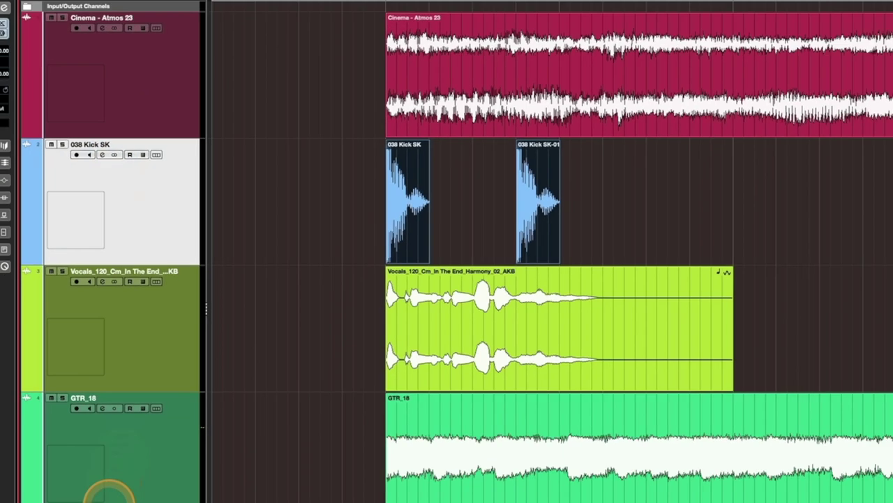
Add one audio track with the Mono configuration below the 038 Kick SK track, leaving its name blank.
{"action": "right_click", "coordinate": [122, 427]}
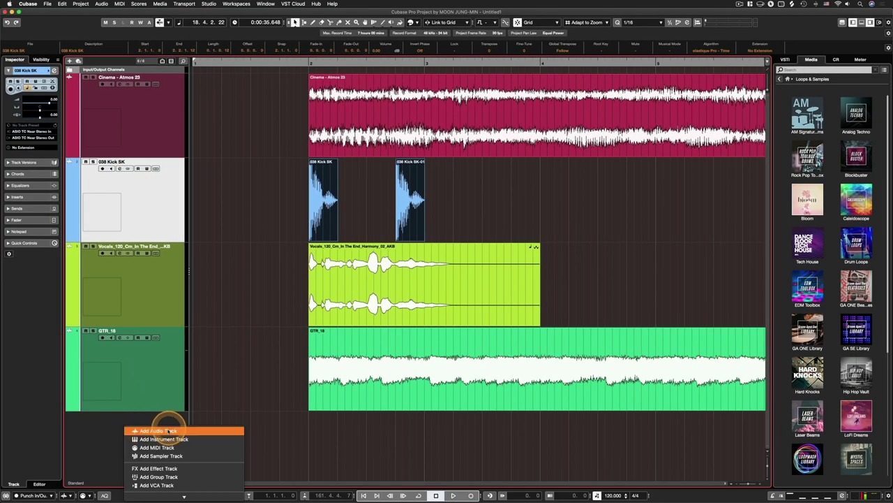
{"action": "left_click", "coordinate": [159, 430]}
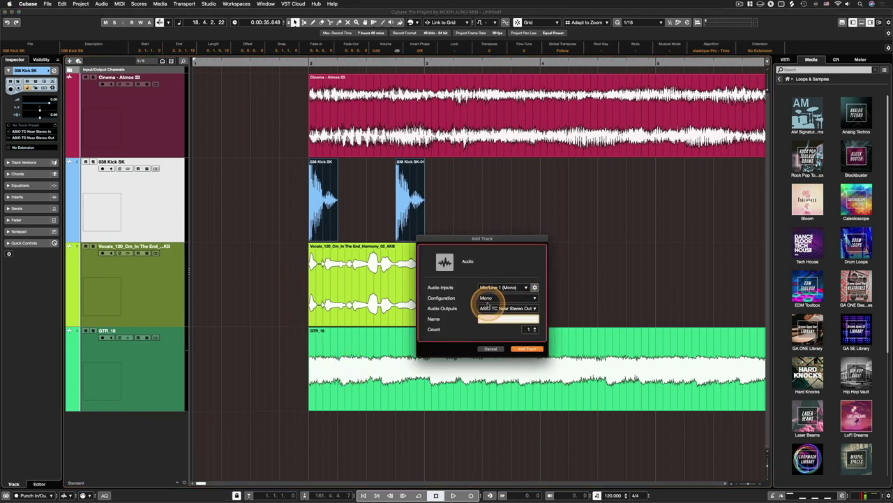
{"action": "left_click", "coordinate": [526, 349]}
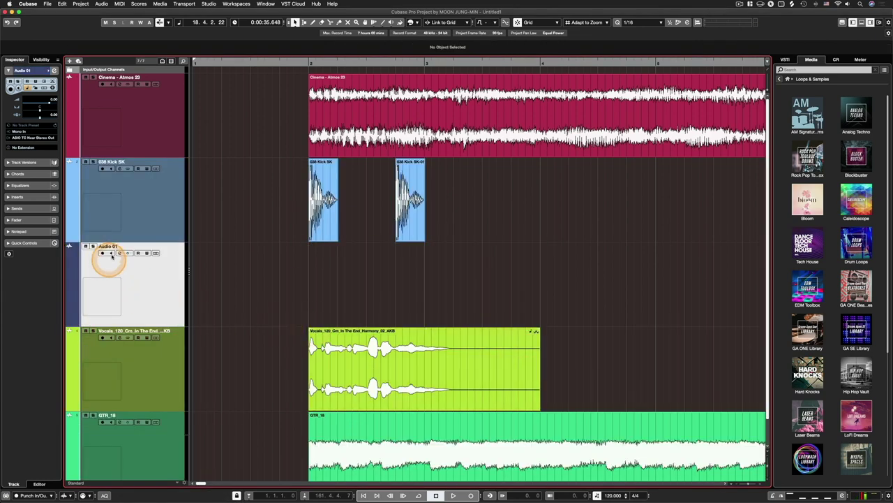
Move both kick events onto the Audio 01 track at the same positions and remove the empty 038 Kick SK track.
{"action": "left_click_drag", "start_coordinate": [518, 253], "coordinate": [325, 283]}
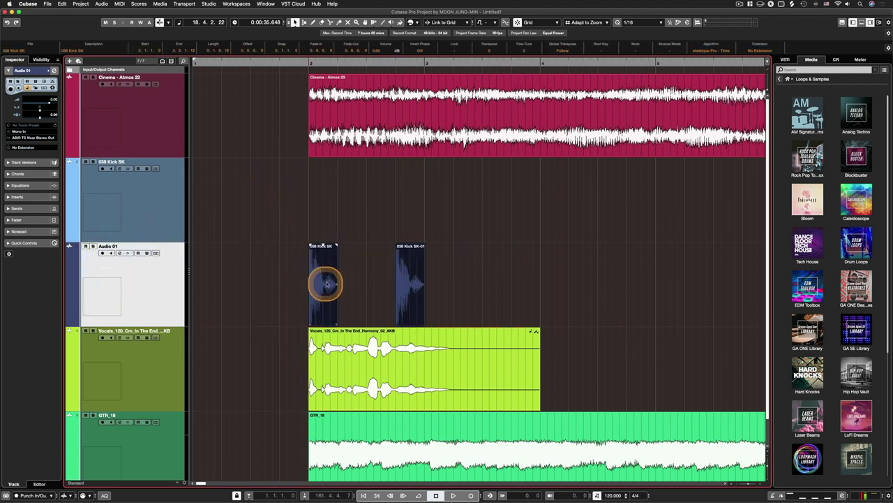
{"action": "right_click", "coordinate": [166, 211]}
{"action": "left_click", "coordinate": [199, 238]}
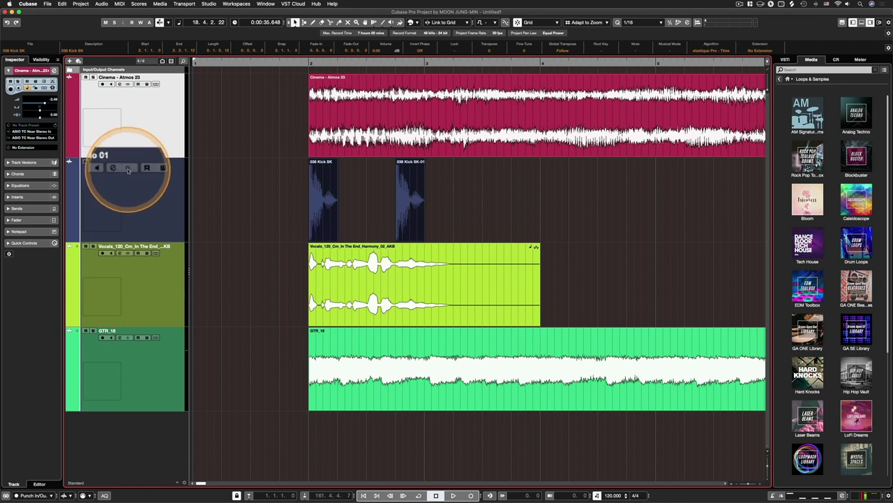
Examine the kick events on the mono track and the Musical Mode marks on the Vocals_120_Cm_In The End_Harmony_02_AKB event.
{"action": "left_click", "coordinate": [273, 189]}
{"action": "left_click_drag", "start_coordinate": [514, 189], "coordinate": [254, 193]}
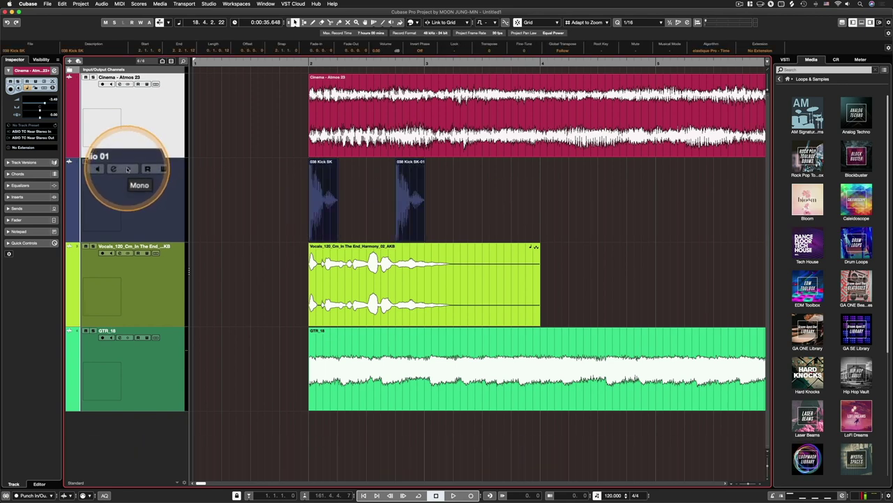
{"action": "left_click", "coordinate": [333, 272]}
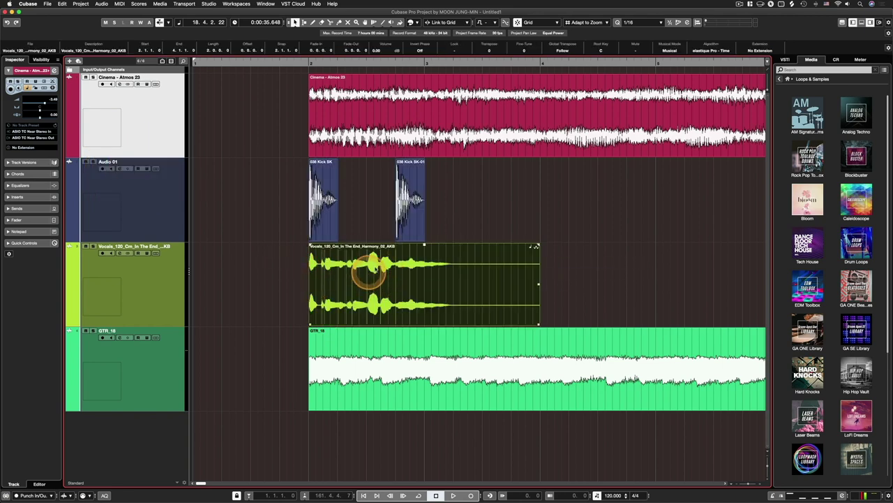
{"action": "left_click", "coordinate": [642, 266]}
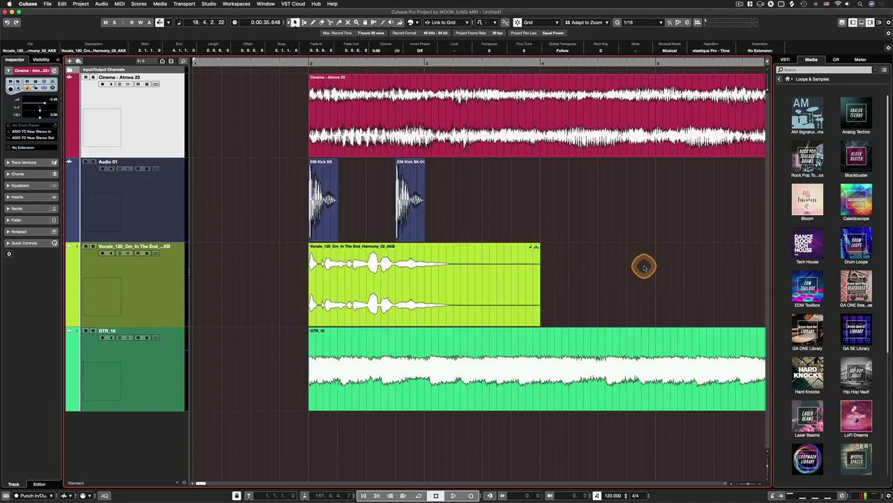
{"action": "left_click", "coordinate": [349, 285]}
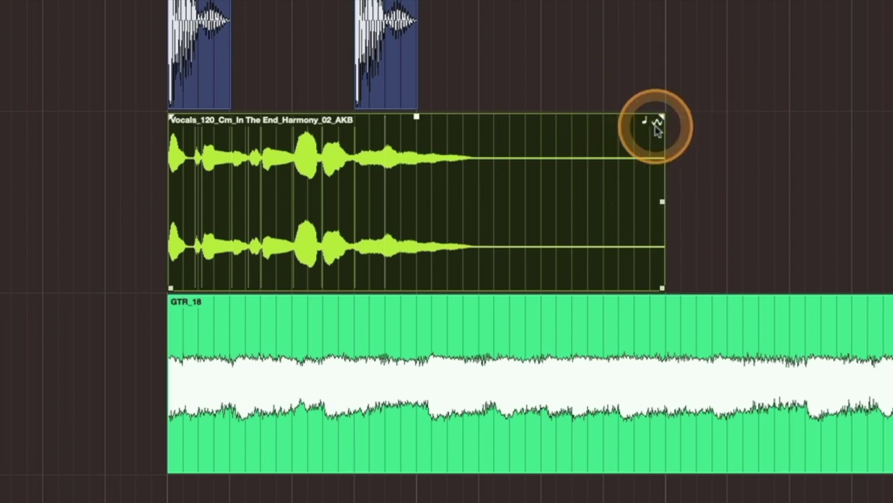
{"action": "left_click", "coordinate": [791, 175]}
Split the selected Vocals track with Multi-Channel to Mono, using Selected Tracks, Keep Source Tracks and the "audio_L.wav" file name format.
{"action": "left_click", "coordinate": [209, 206]}
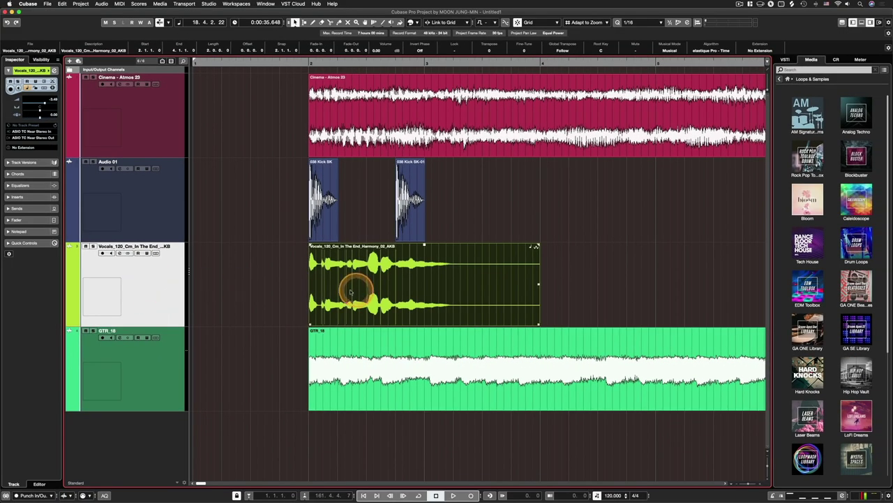
{"action": "left_click", "coordinate": [357, 110]}
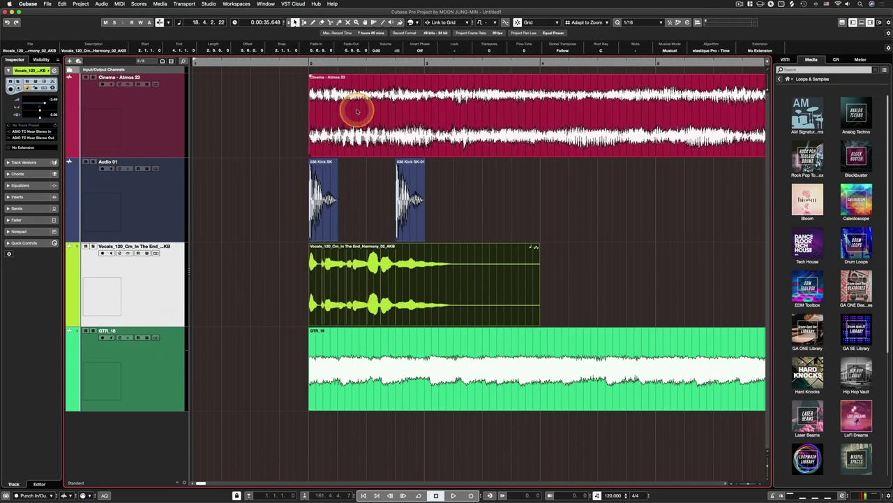
{"action": "left_click", "coordinate": [307, 299]}
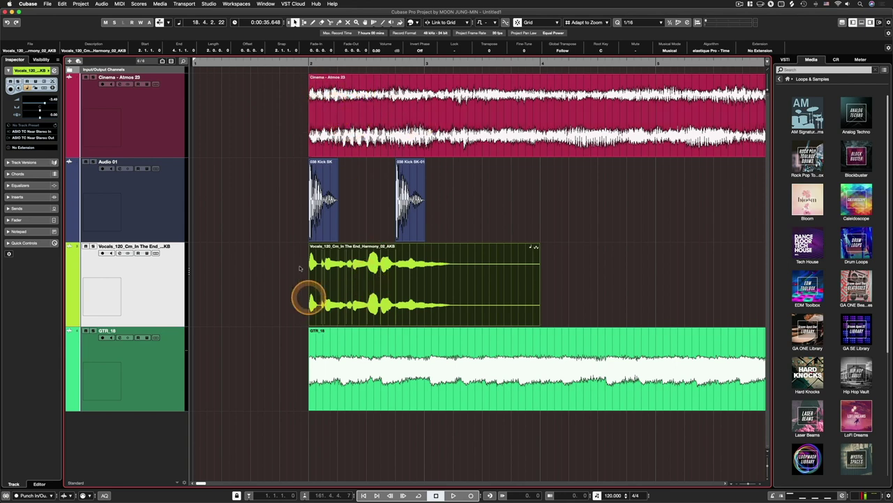
{"action": "left_click", "coordinate": [130, 21]}
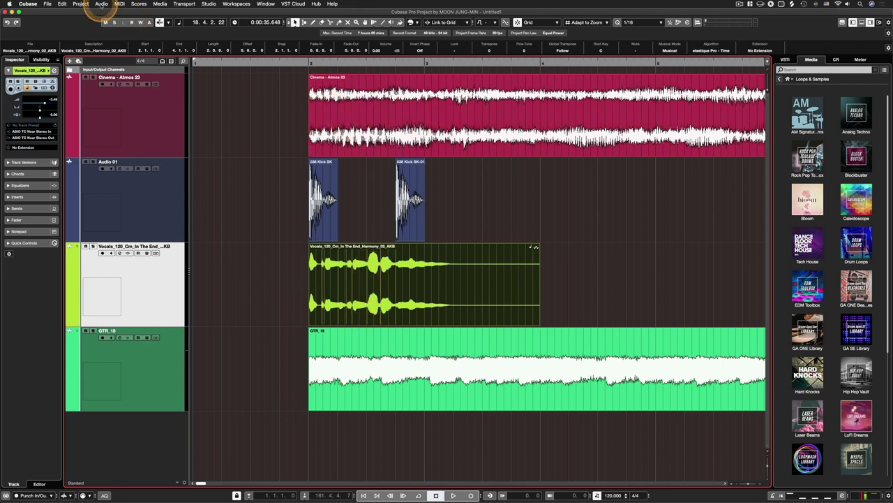
{"action": "left_click", "coordinate": [102, 4]}
{"action": "mouse_move", "coordinate": [84, 45]}
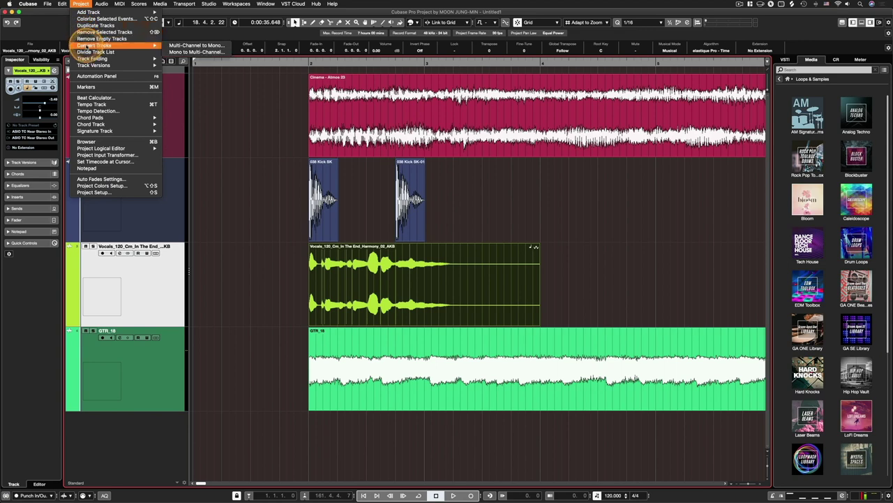
{"action": "left_click", "coordinate": [187, 45]}
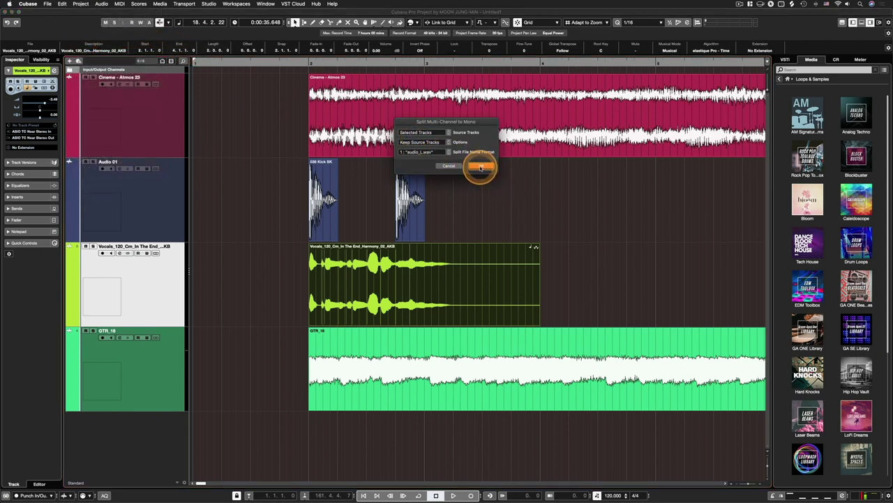
{"action": "left_click", "coordinate": [480, 167]}
{"action": "scroll", "coordinate": [309, 288], "scroll_direction": "down", "scroll_amount": 3}
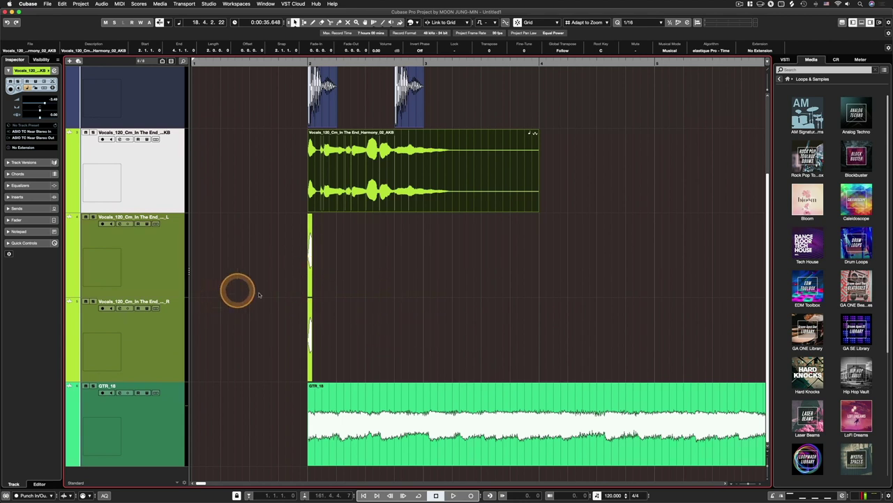
Select the split vocal events on the L and R tracks to examine them, and undo the track split.
{"action": "left_click_drag", "start_coordinate": [390, 332], "coordinate": [276, 264]}
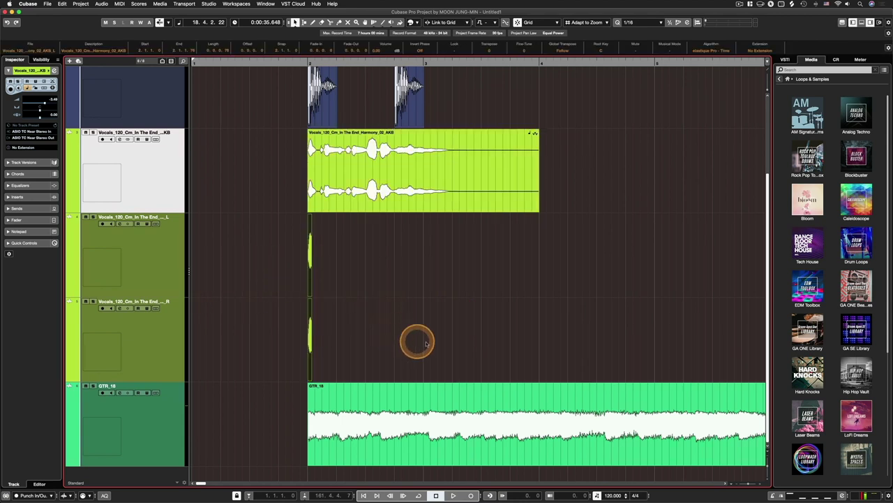
{"action": "left_click_drag", "start_coordinate": [424, 381], "coordinate": [300, 174]}
{"action": "left_click_drag", "start_coordinate": [388, 335], "coordinate": [250, 263]}
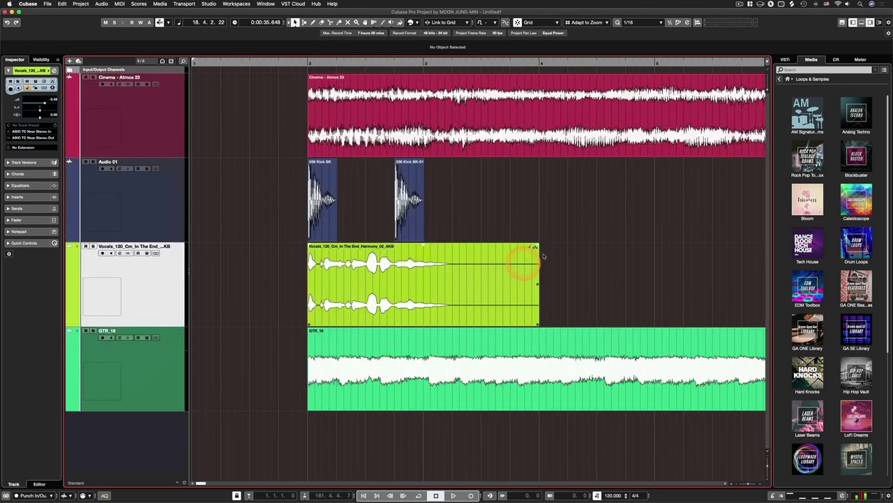
Examine the Musical Mode mark on the Vocals event and its Musical Mode entry in the Info Line.
{"action": "left_click", "coordinate": [534, 247]}
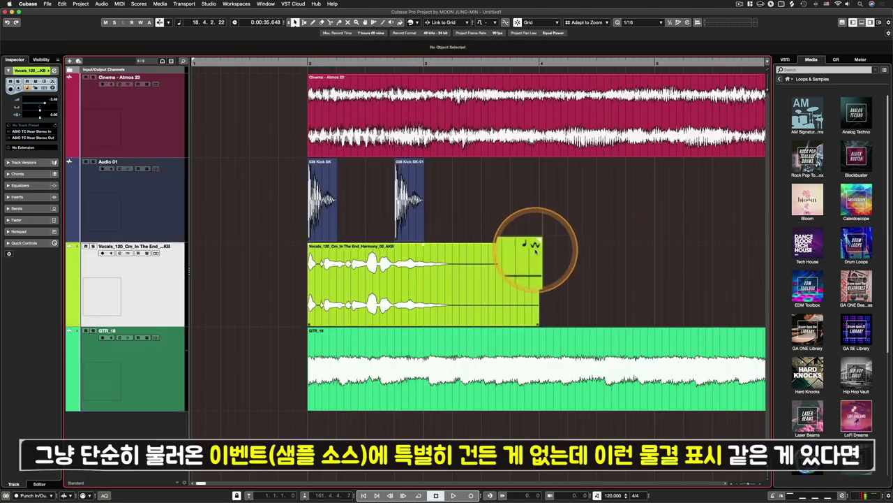
{"action": "left_click", "coordinate": [411, 291]}
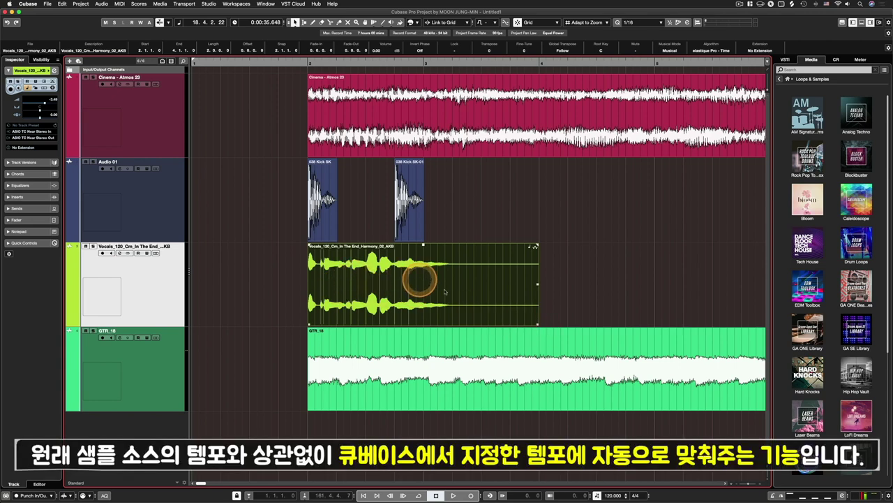
{"action": "left_click", "coordinate": [585, 319]}
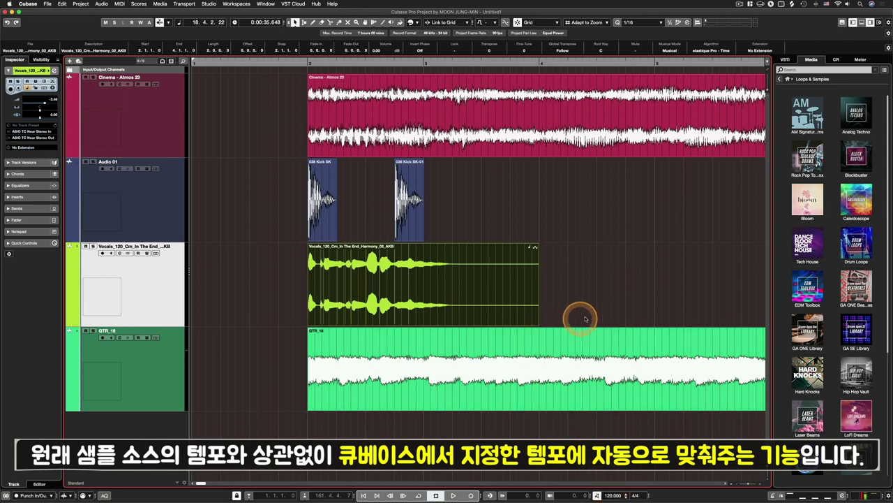
{"action": "left_click", "coordinate": [448, 270]}
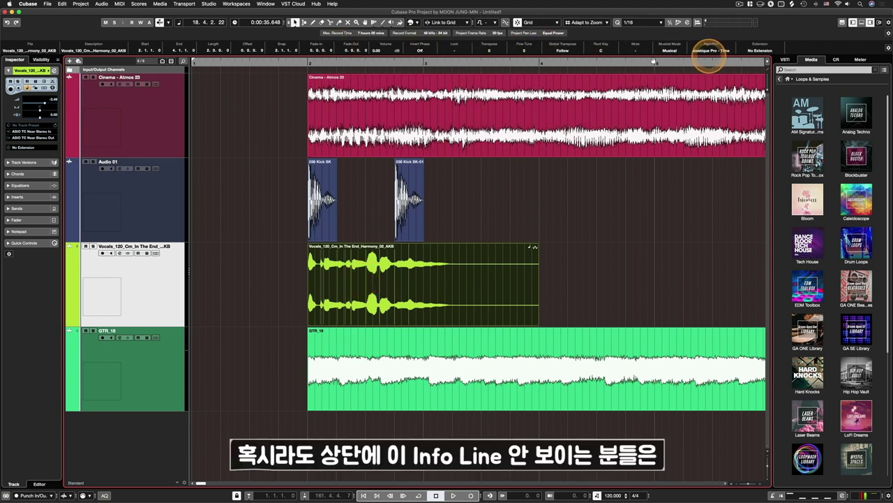
Open the window layout setup and switch the Info Line off and back on.
{"action": "left_click", "coordinate": [881, 23]}
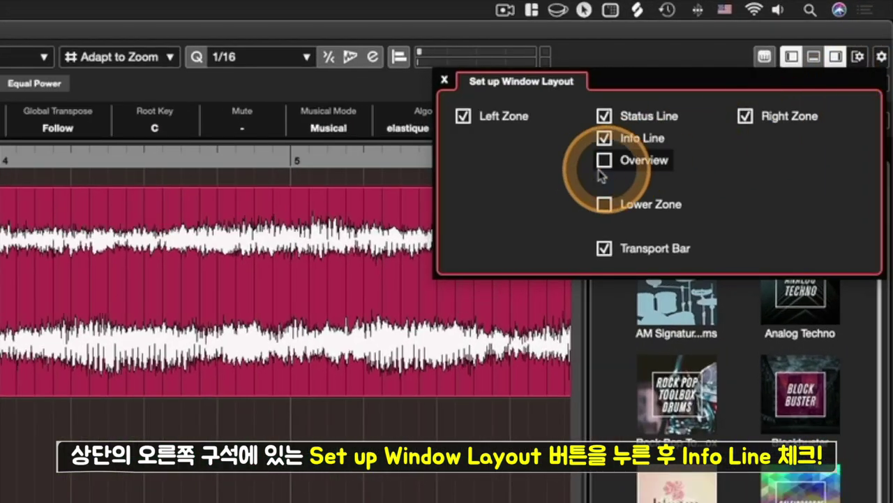
{"action": "left_click", "coordinate": [605, 139]}
{"action": "left_click", "coordinate": [604, 139]}
{"action": "left_click", "coordinate": [605, 139]}
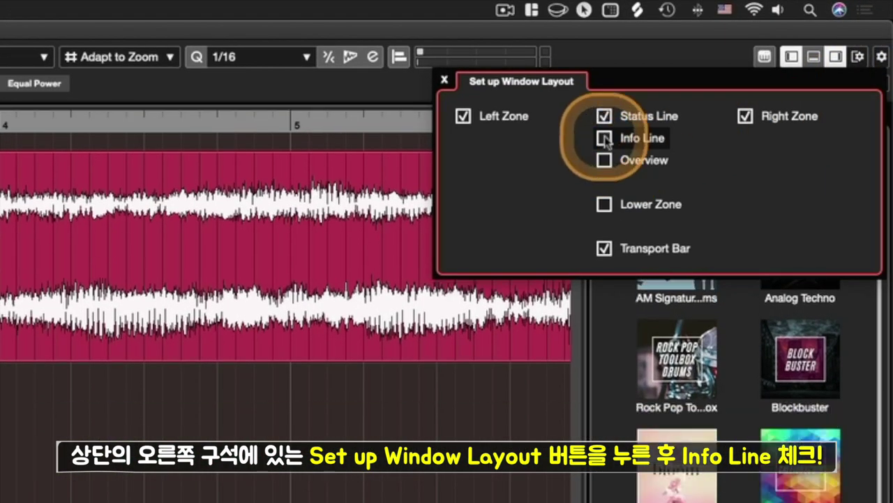
{"action": "left_click", "coordinate": [604, 139]}
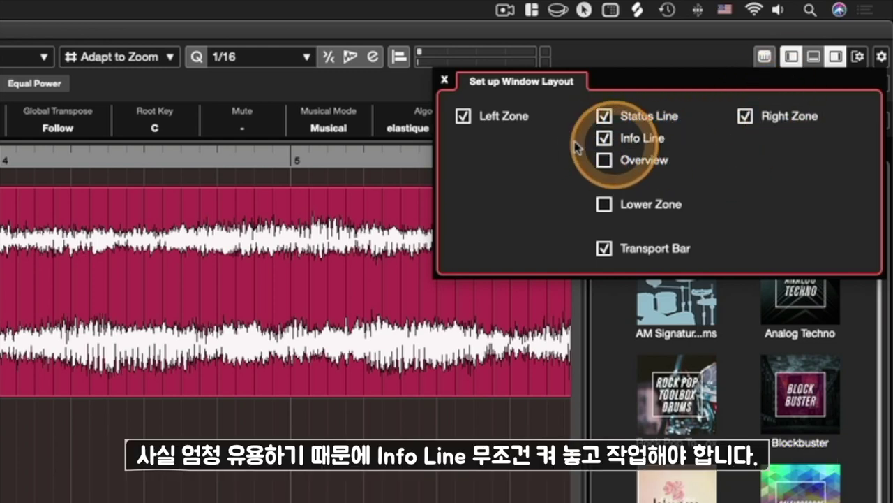
Turn off Musical Mode for the selected Vocals_120_Cm_In The End_Harmony_02_AKB event.
{"action": "left_click", "coordinate": [327, 128]}
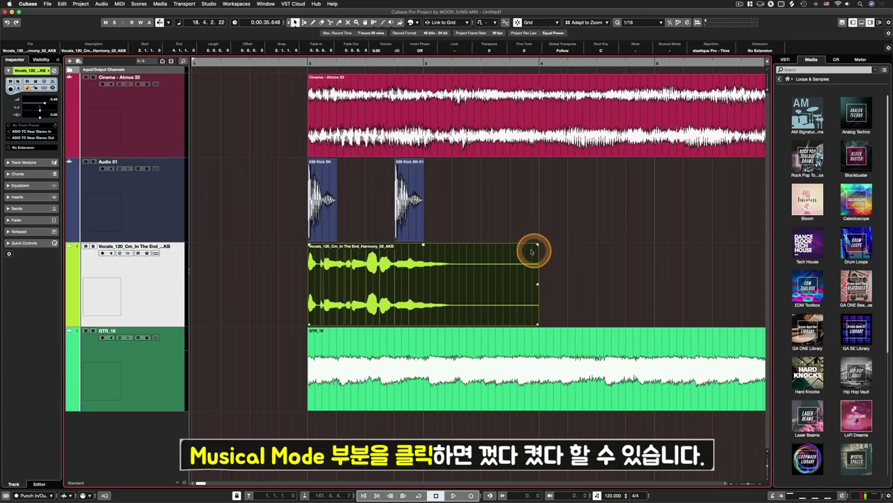
Split the selected Vocals track into mono tracks with Keep Source Tracks and the "audio_L.wav" name format, and undo the split.
{"action": "right_click", "coordinate": [352, 276]}
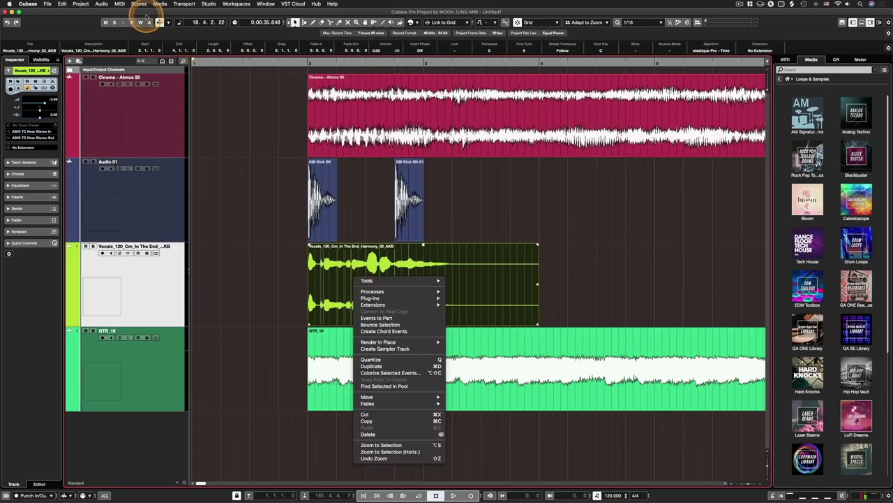
{"action": "left_click", "coordinate": [84, 4]}
{"action": "left_click", "coordinate": [84, 4]}
{"action": "mouse_move", "coordinate": [104, 45]}
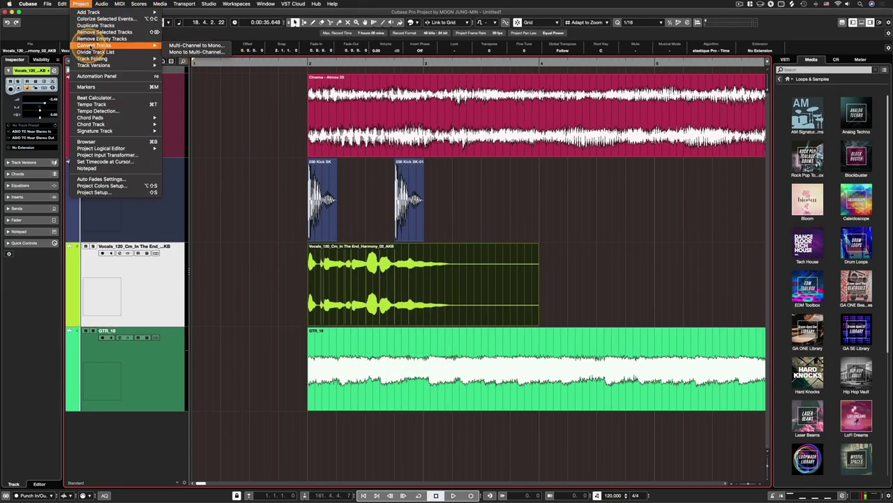
{"action": "left_click", "coordinate": [192, 44]}
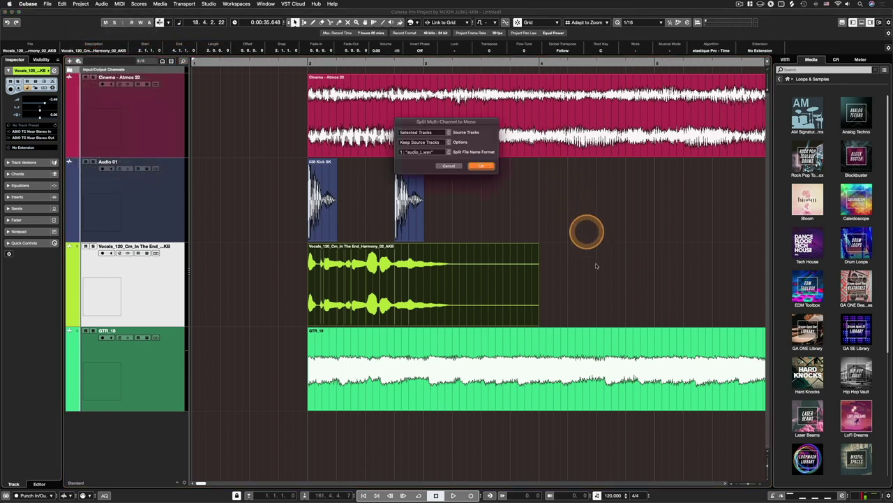
{"action": "left_click", "coordinate": [484, 171]}
{"action": "scroll", "coordinate": [582, 212], "scroll_direction": "down", "scroll_amount": 3}
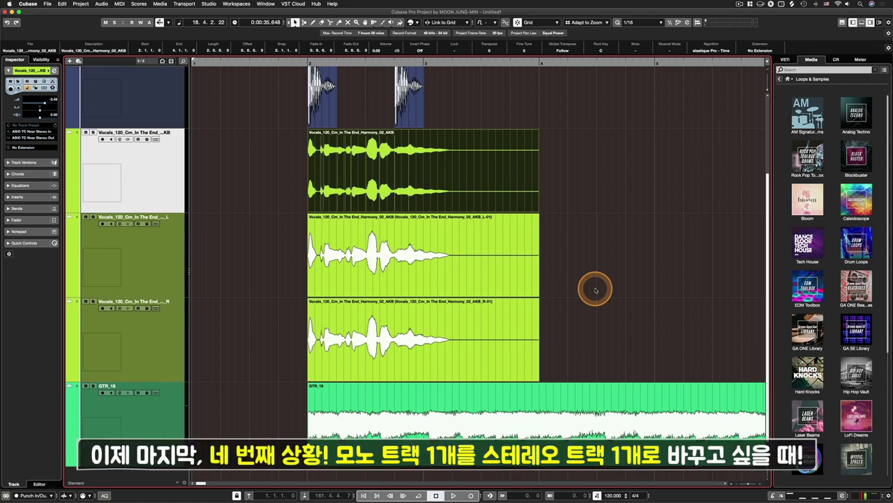
{"action": "key", "text": "super+z"}
Select the GTR_18 event and its track, and look at the Mono to Multi-Channel track conversion without running it.
{"action": "left_click", "coordinate": [433, 372]}
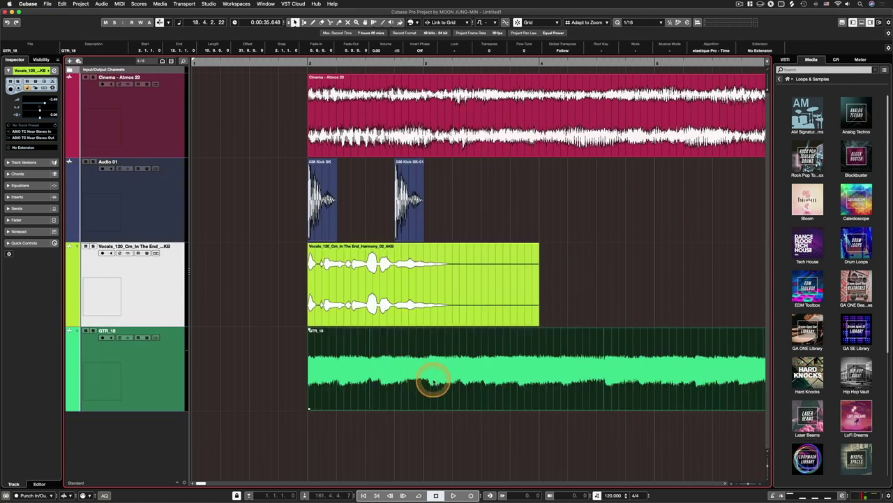
{"action": "left_click", "coordinate": [138, 376]}
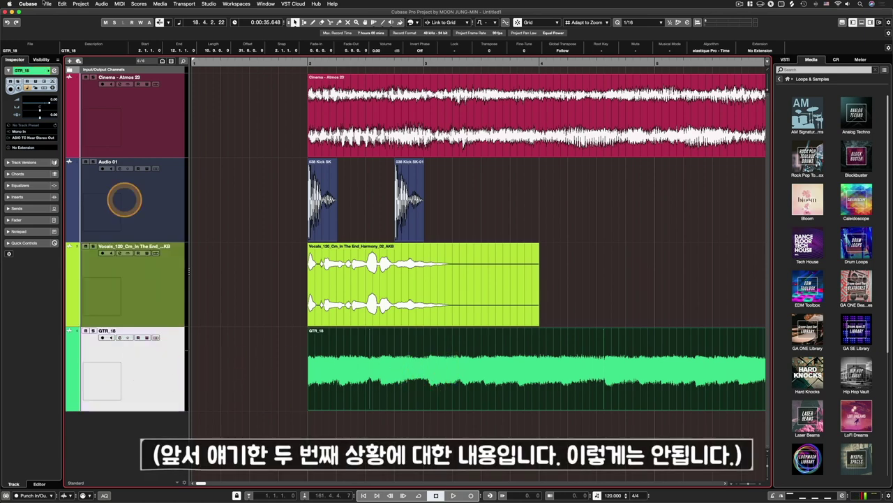
{"action": "left_click", "coordinate": [80, 5]}
{"action": "mouse_move", "coordinate": [112, 45]}
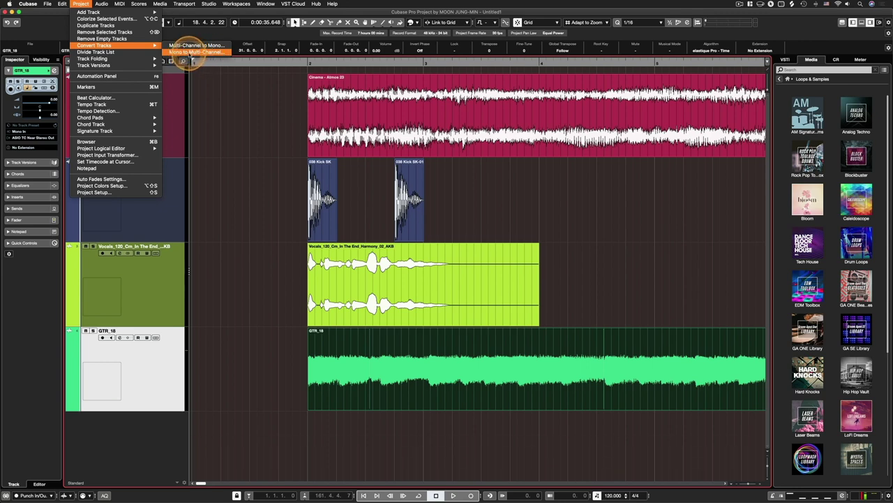
{"action": "left_click", "coordinate": [276, 210]}
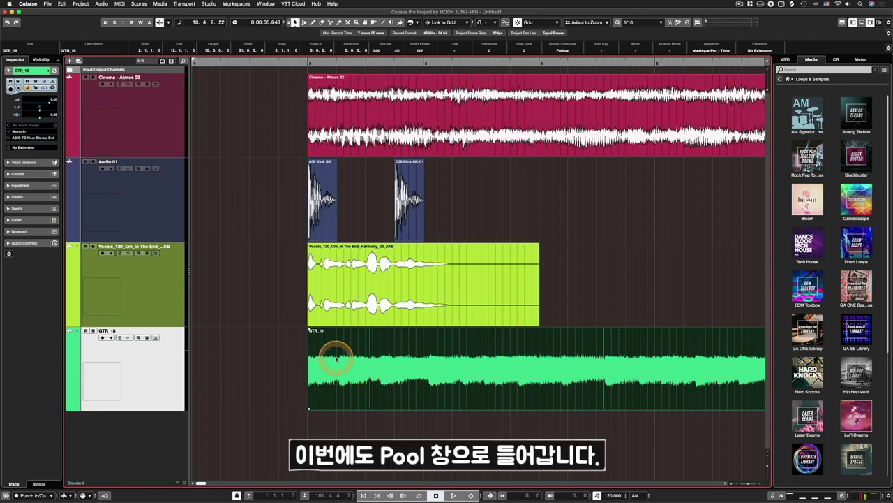
Find the selected GTR_18 event in the Pool and open the file conversion options for its audio file.
{"action": "right_click", "coordinate": [338, 358]}
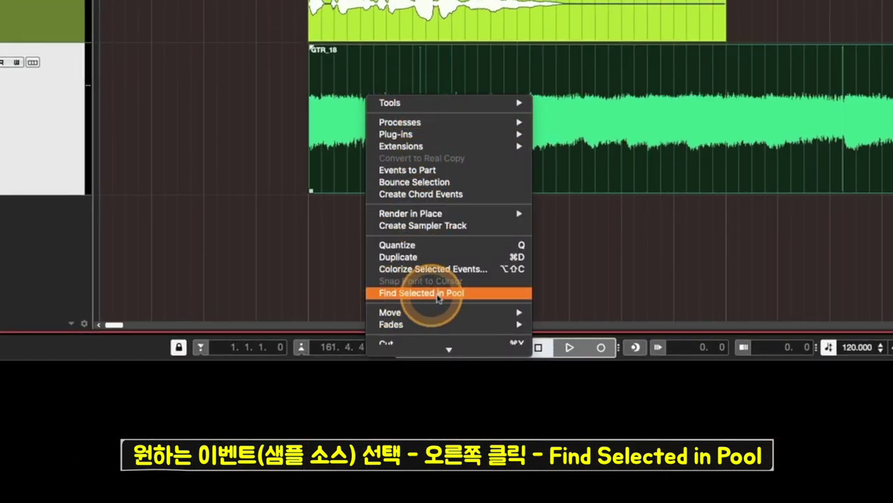
{"action": "left_click", "coordinate": [438, 294]}
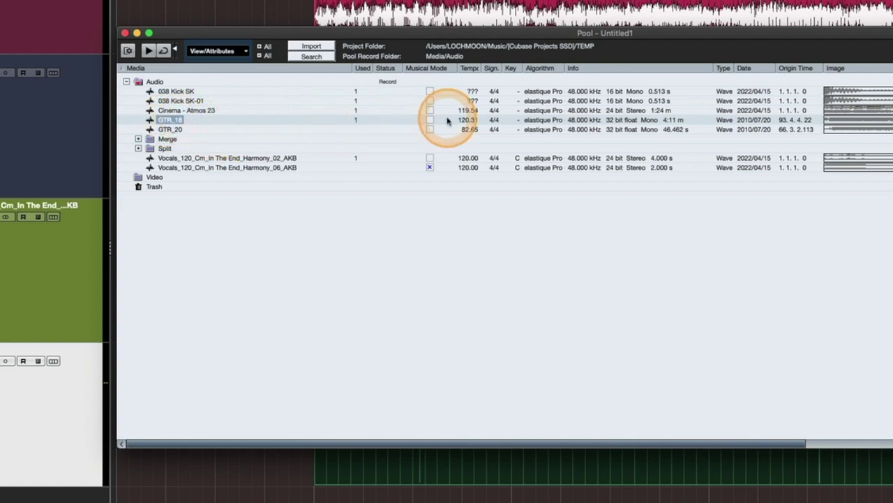
{"action": "right_click", "coordinate": [173, 122]}
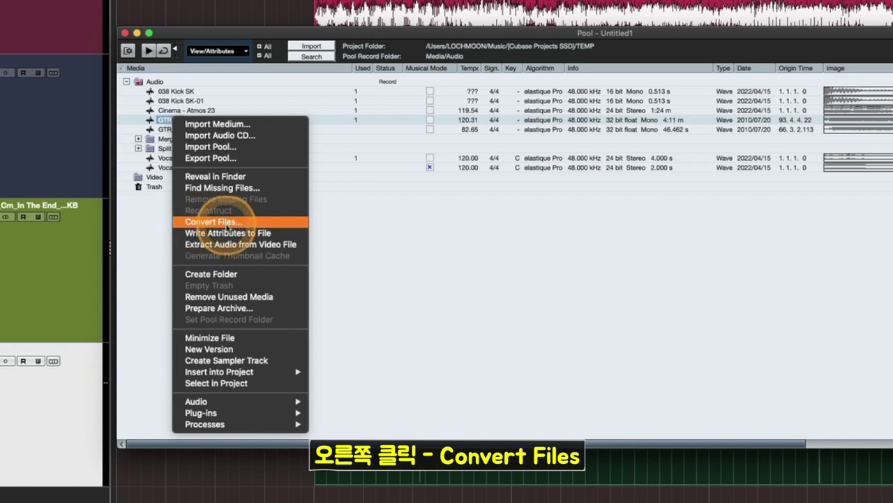
{"action": "left_click", "coordinate": [226, 223]}
Convert the GTR_18 file to Stereo Interleaved channels with Replace Files, proceed with the conversion, and close the Pool.
{"action": "left_click", "coordinate": [335, 209]}
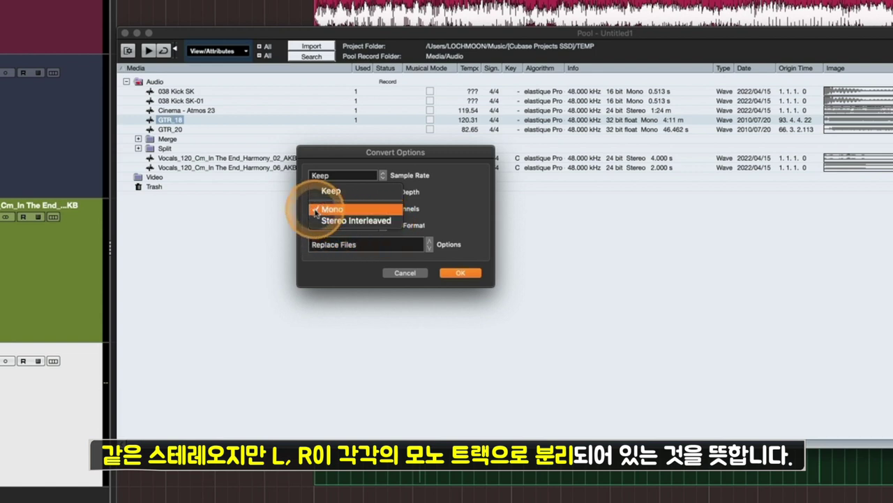
{"action": "left_click", "coordinate": [331, 222]}
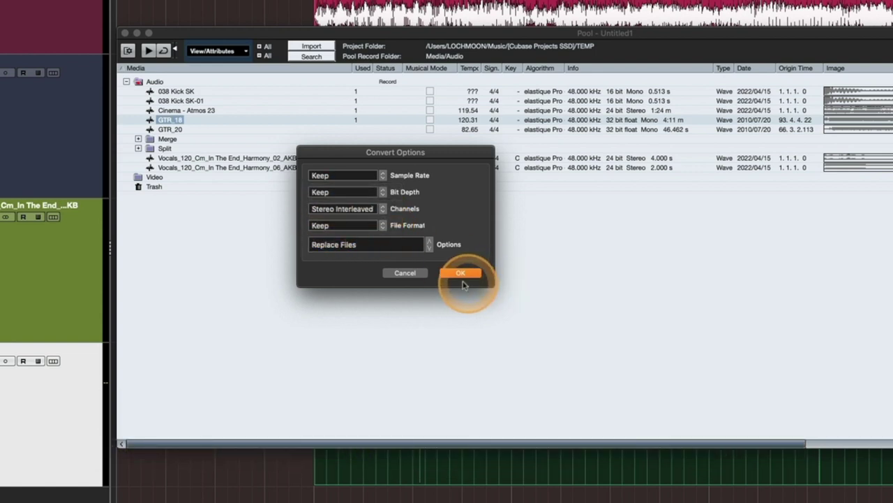
{"action": "left_click", "coordinate": [327, 244]}
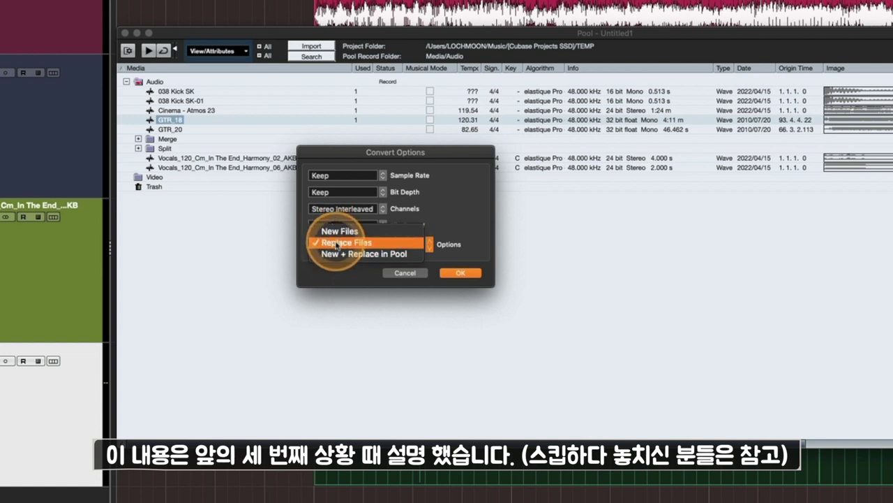
{"action": "left_click", "coordinate": [345, 243]}
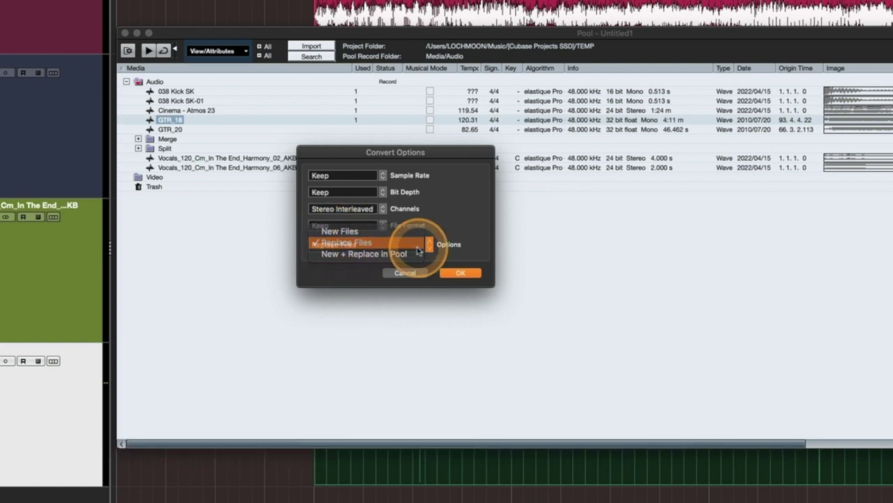
{"action": "left_click", "coordinate": [462, 274]}
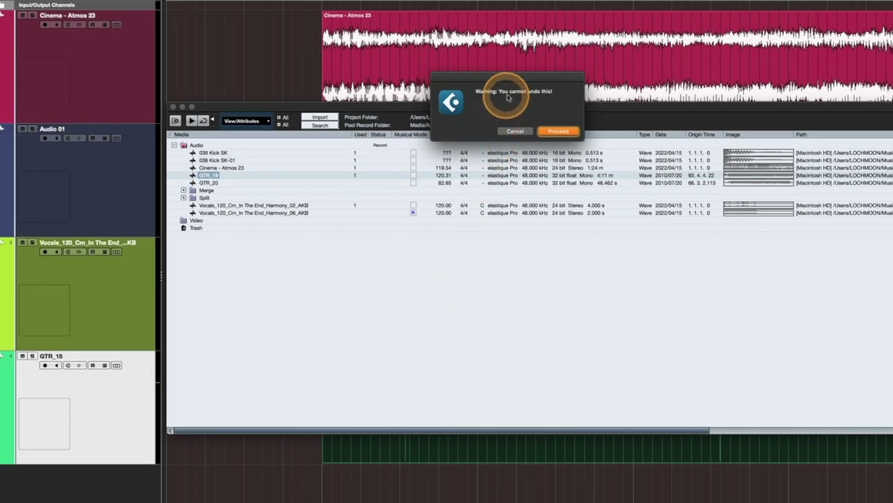
{"action": "left_click", "coordinate": [561, 132]}
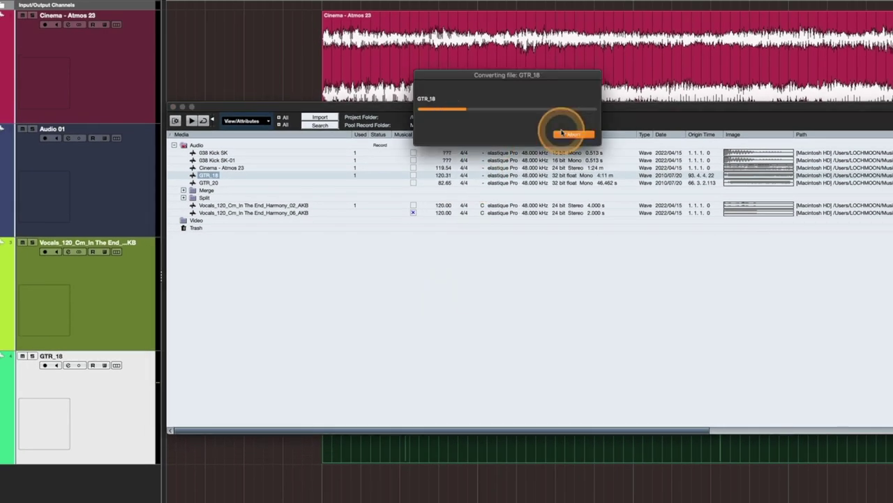
{"action": "left_click", "coordinate": [173, 108]}
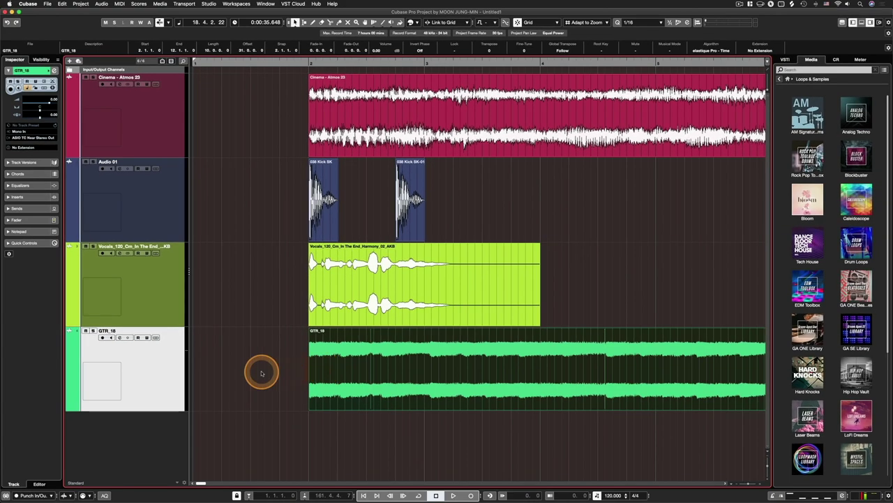
Add one audio track with Stereo configuration below the GTR_18 track.
{"action": "right_click", "coordinate": [130, 423]}
{"action": "left_click", "coordinate": [176, 428]}
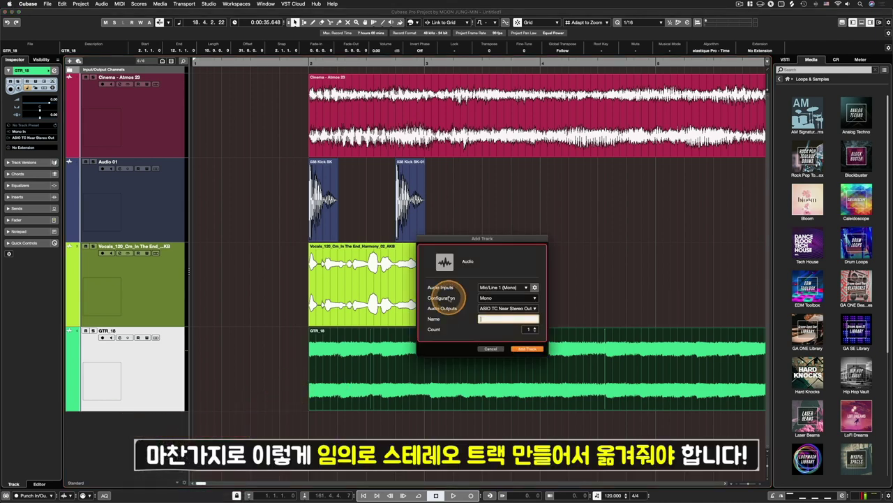
{"action": "left_click", "coordinate": [525, 297]}
{"action": "left_click", "coordinate": [499, 307]}
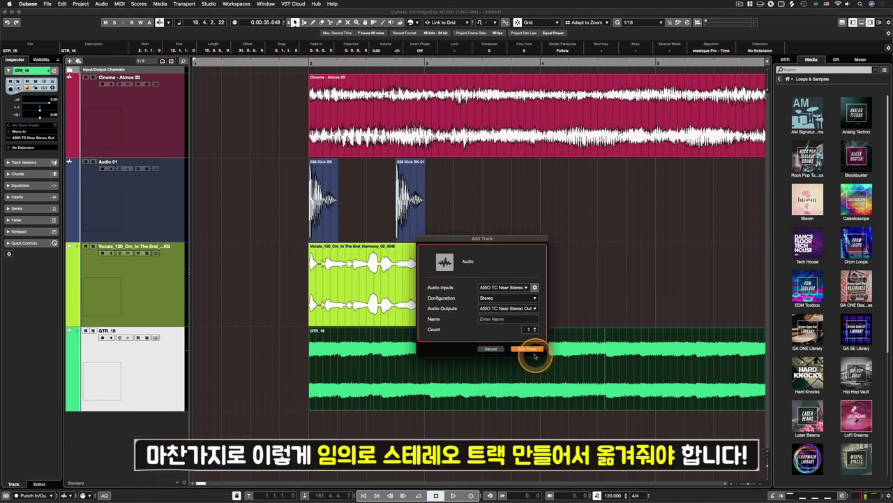
{"action": "left_click", "coordinate": [527, 348]}
Move the GTR_18 event from its mono track down onto the new stereo track at the same start position.
{"action": "scroll", "coordinate": [383, 402], "scroll_direction": "down", "scroll_amount": 1}
{"action": "scroll", "coordinate": [383, 401], "scroll_direction": "down", "scroll_amount": 1}
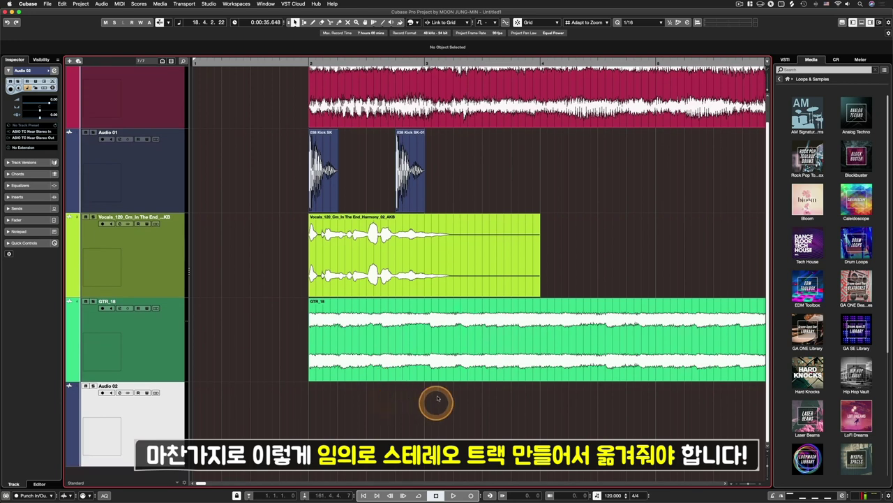
{"action": "left_click_drag", "start_coordinate": [419, 365], "coordinate": [416, 414]}
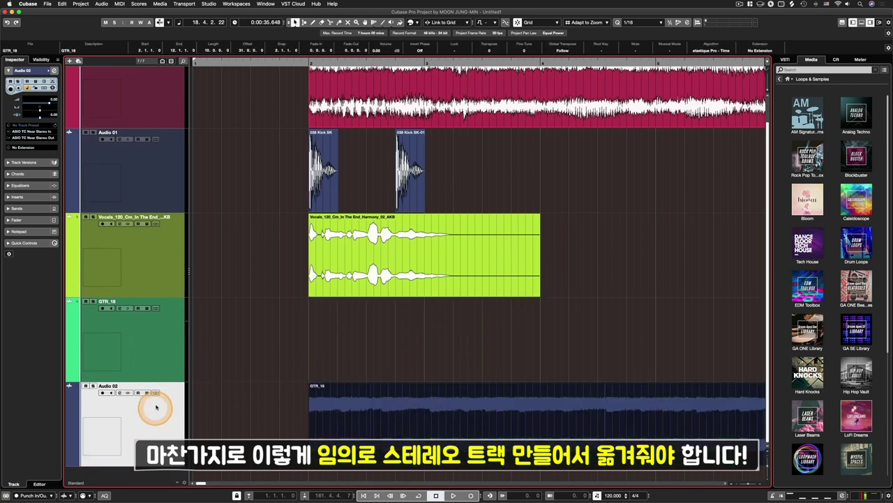
Remove the emptied GTR_18 track and select the Audio 01 track to check its mono configuration.
{"action": "left_click", "coordinate": [147, 353]}
{"action": "right_click", "coordinate": [147, 355]}
{"action": "left_click", "coordinate": [168, 383]}
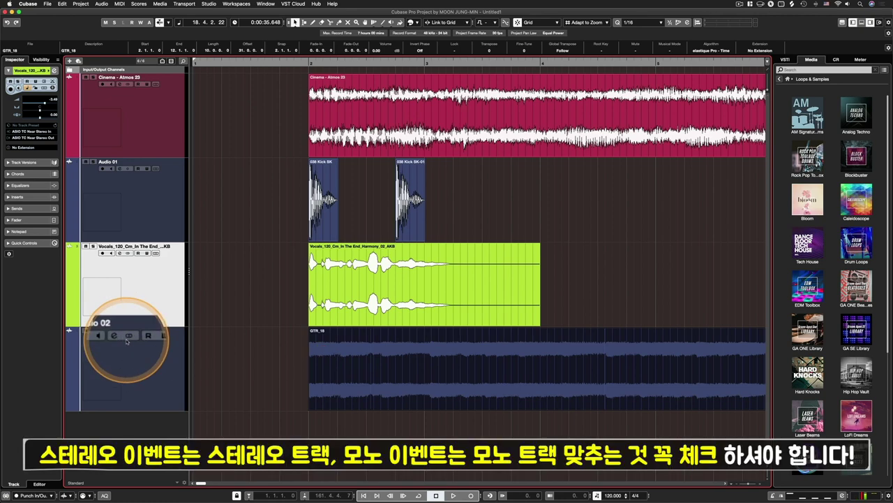
{"action": "left_click", "coordinate": [127, 172]}
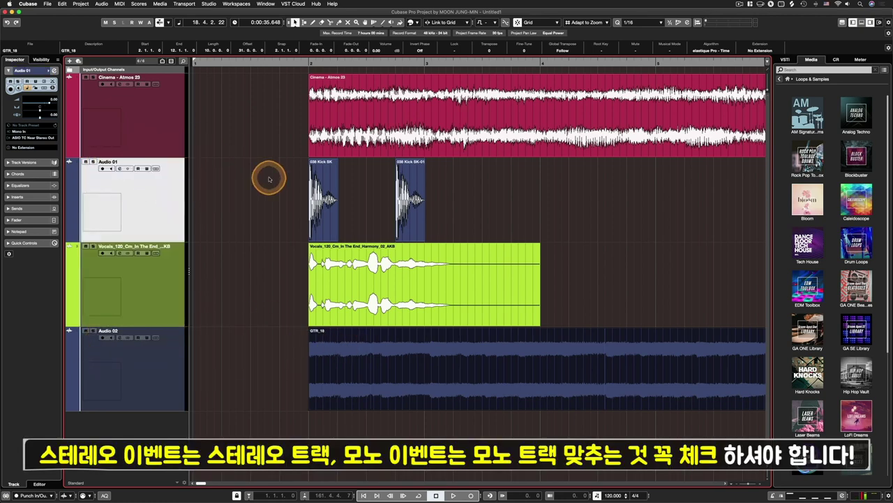